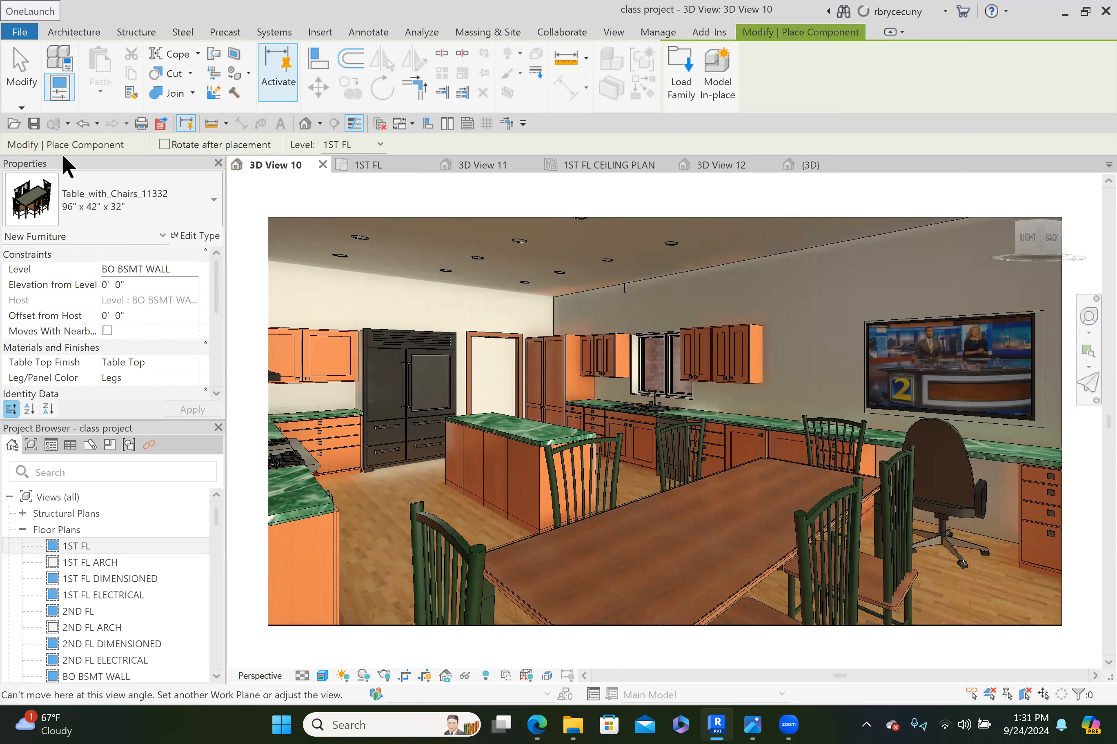
- Delete the news decal and the TV behind it from the kitchen wall in 3D View 10
left_click(14, 73)
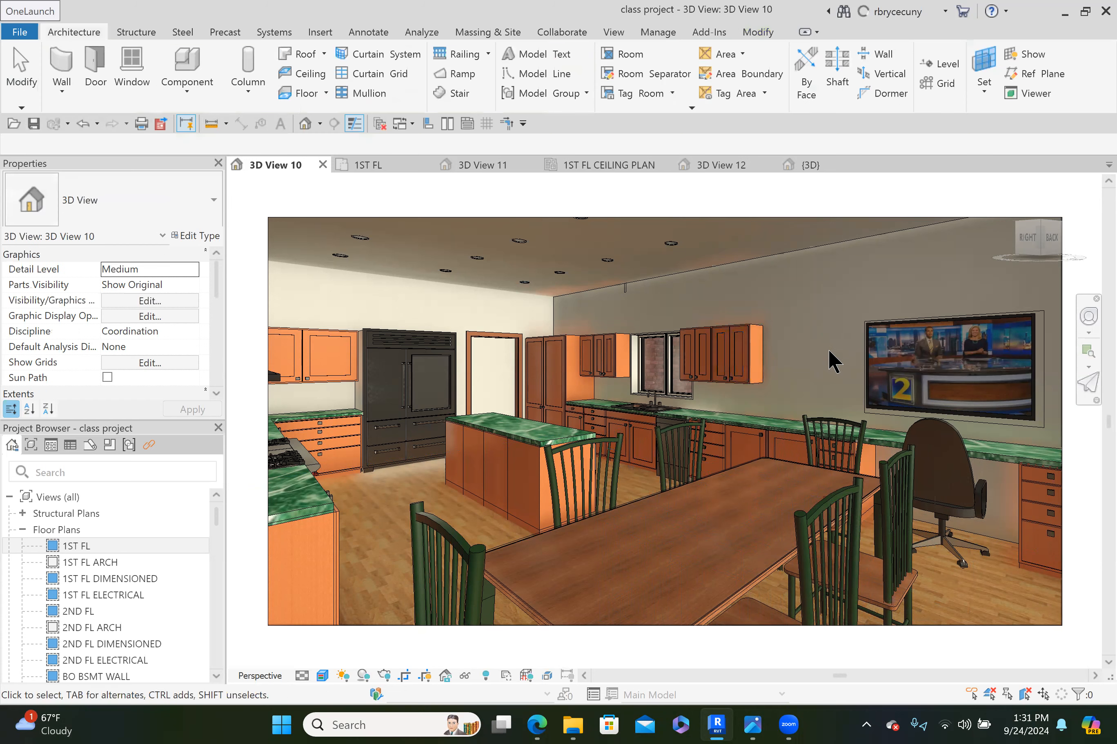
left_click(873, 338)
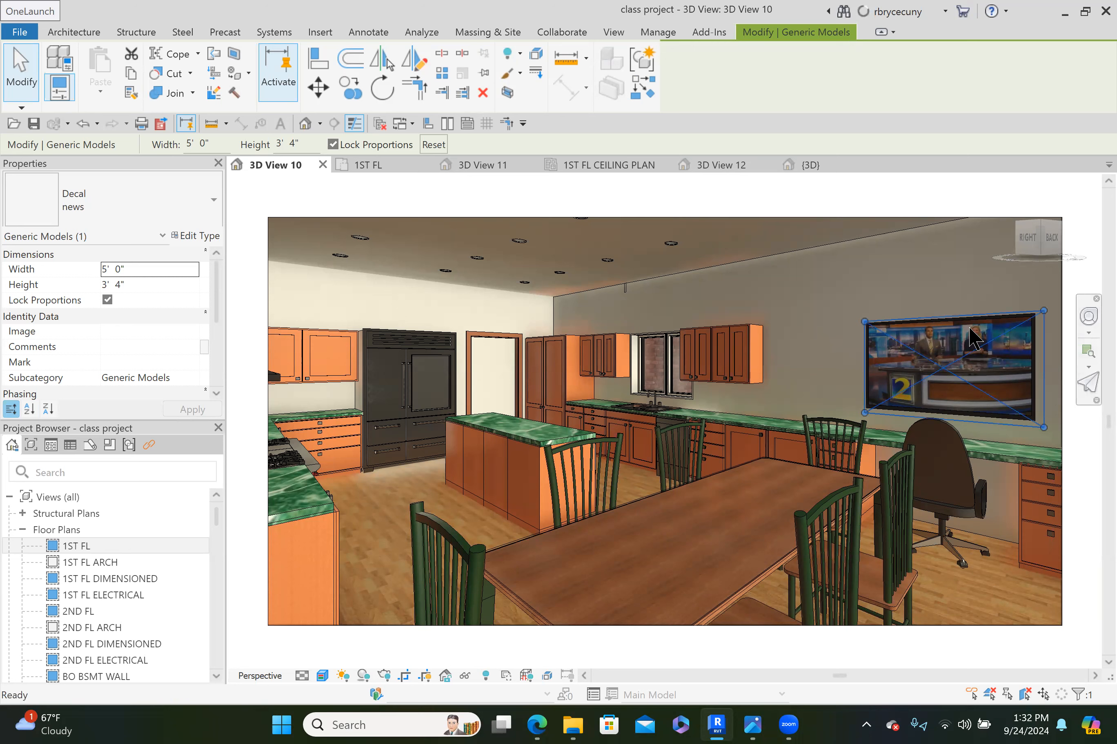
key("Escape")
left_click(969, 321)
key("Escape")
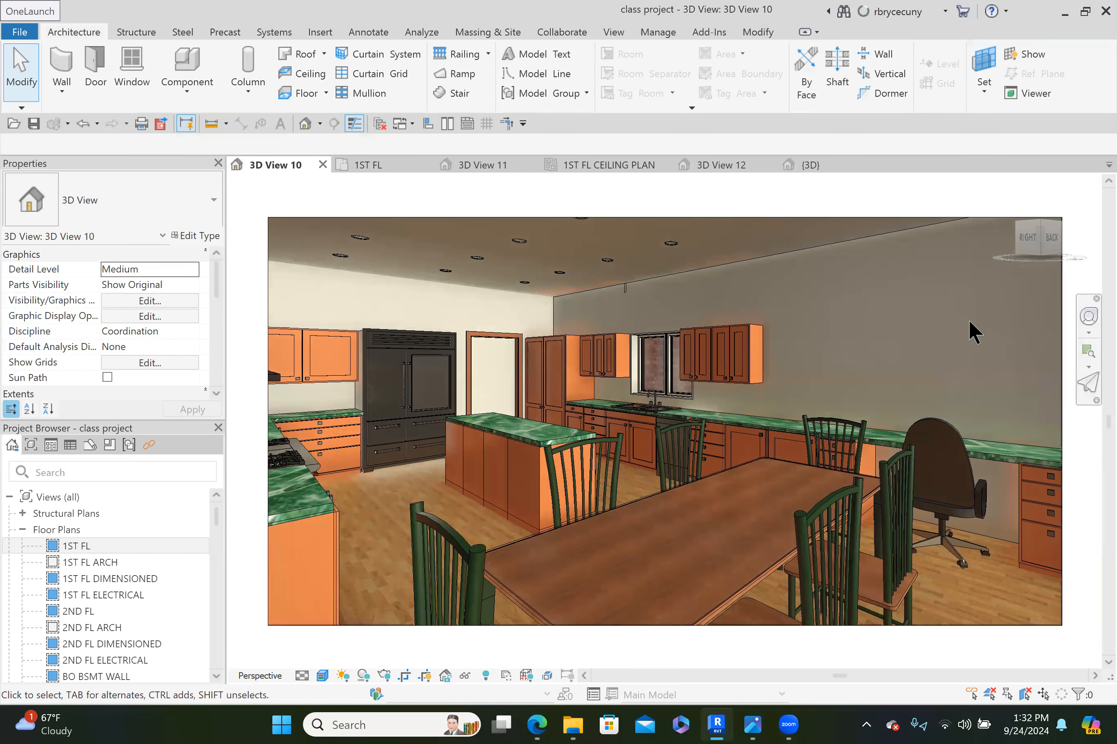
- Place an 80" Flat_Screen_TV_Television_11479 on the kitchen wall behind the desk chair in the 1ST FL floor plan
left_click(371, 166)
scroll(605, 290, "up", 4)
middle_click_drag(615, 286, 507, 400)
middle_click_drag(456, 358, 447, 311)
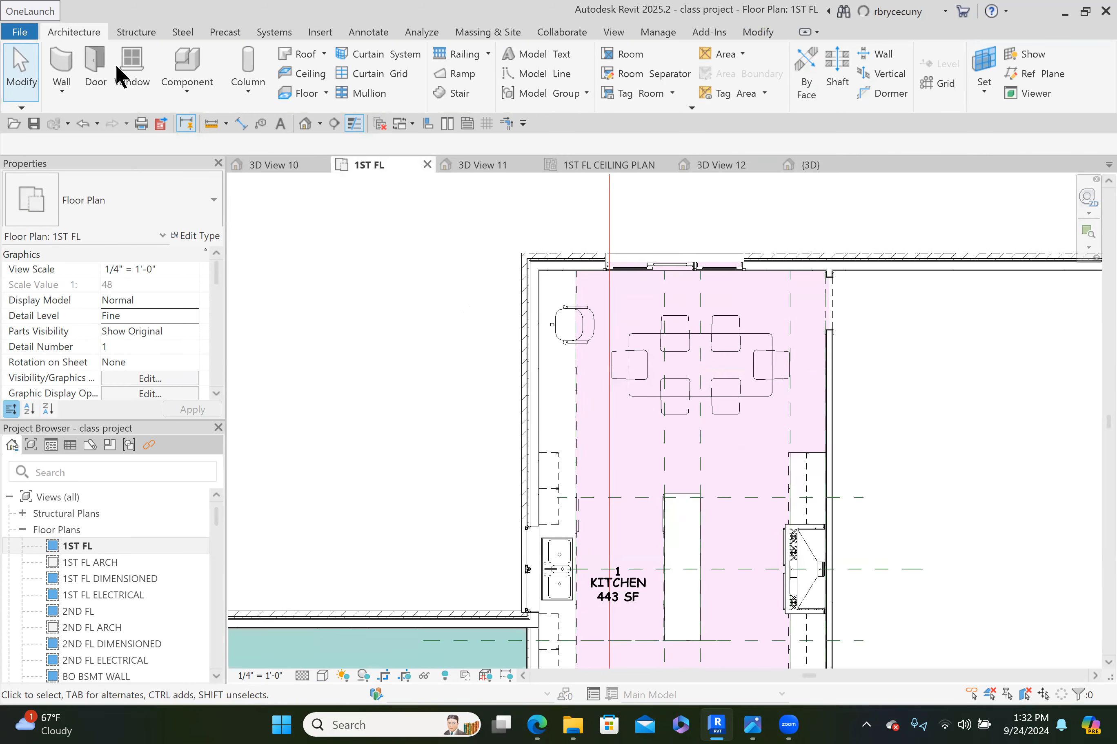
left_click(192, 65)
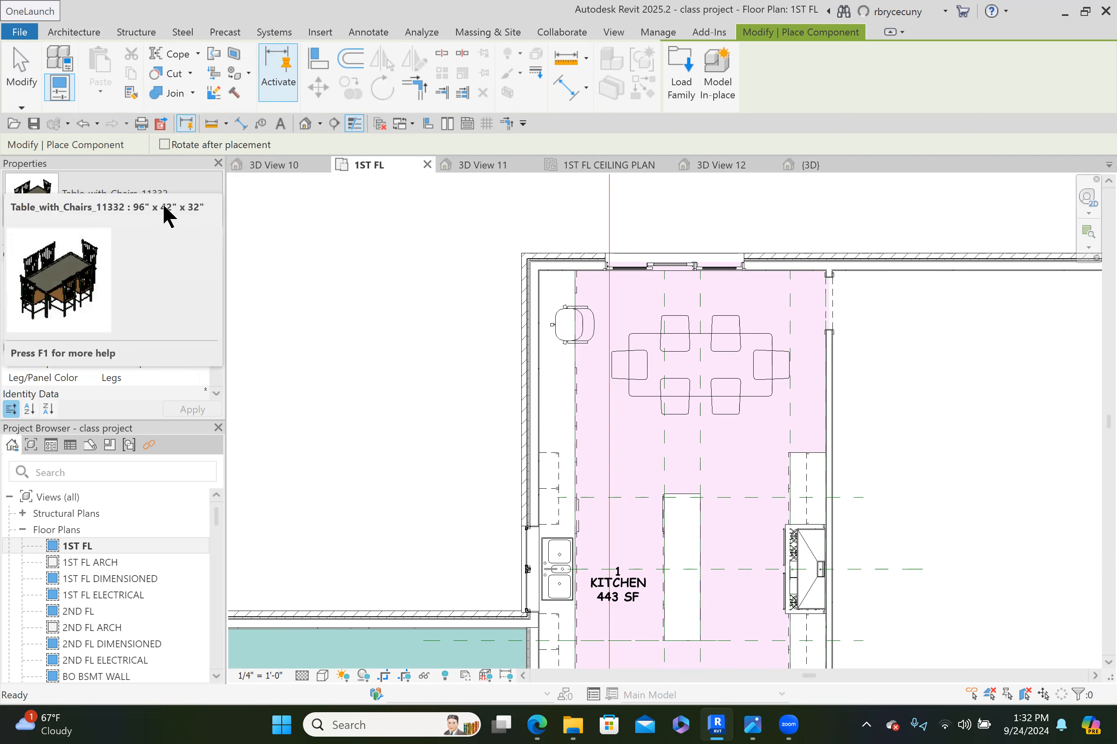
left_click(129, 192)
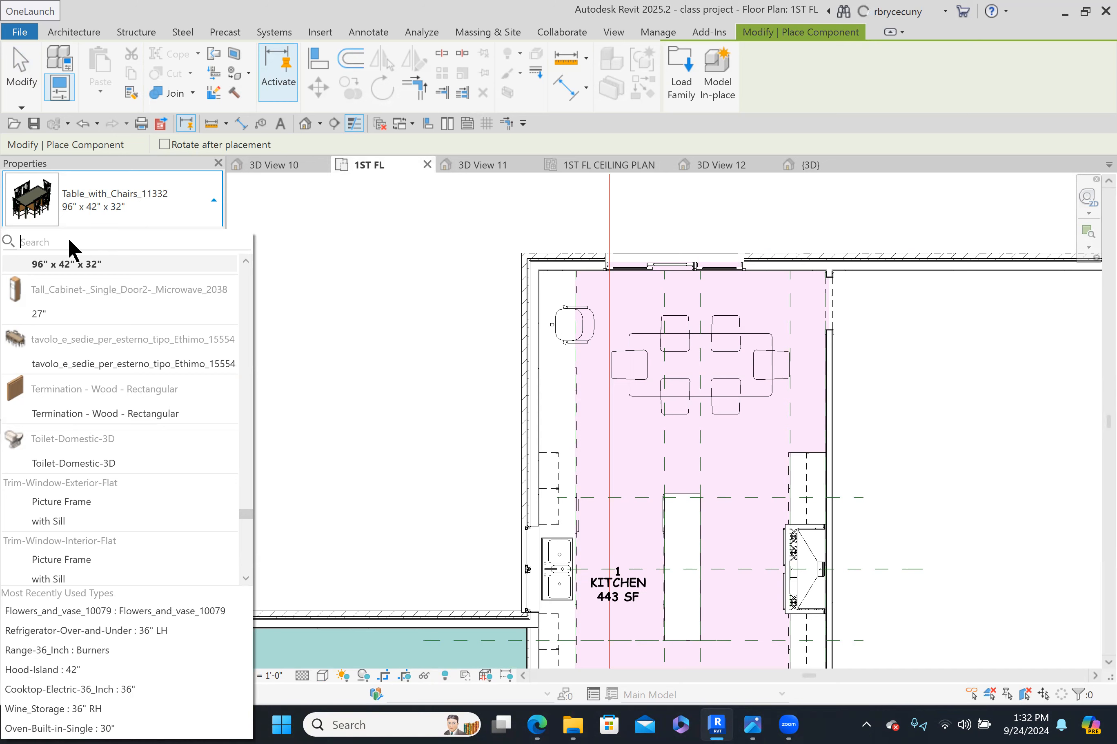
type("tv")
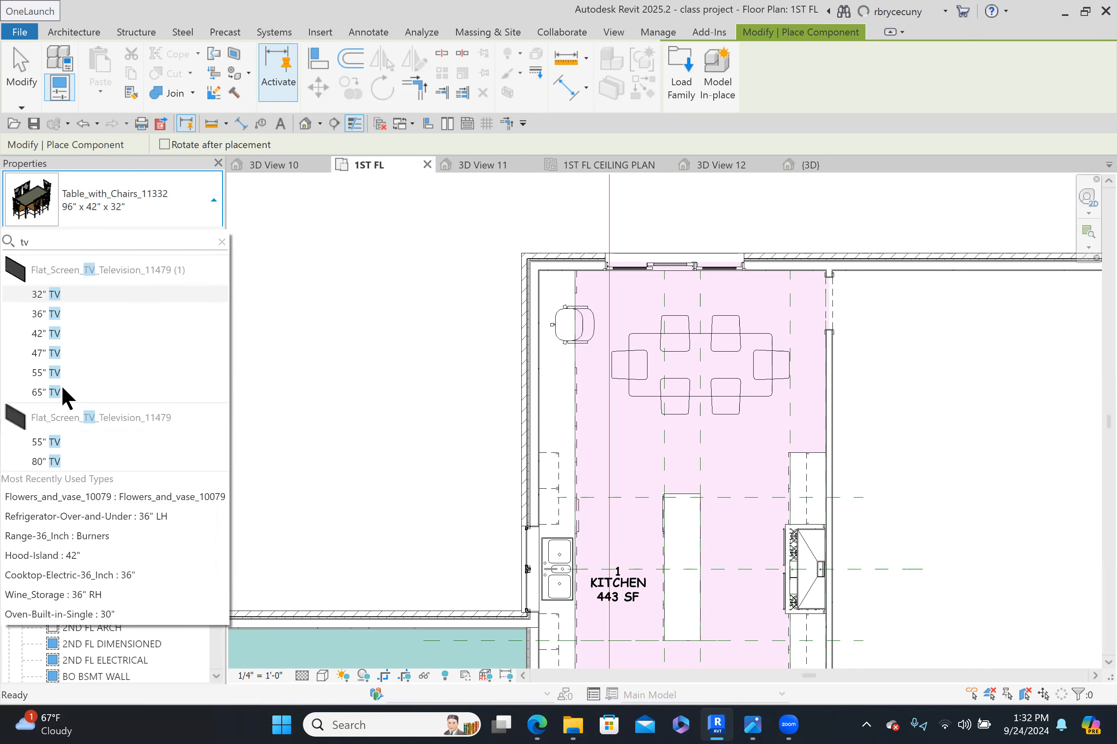
mouse_move(53, 454)
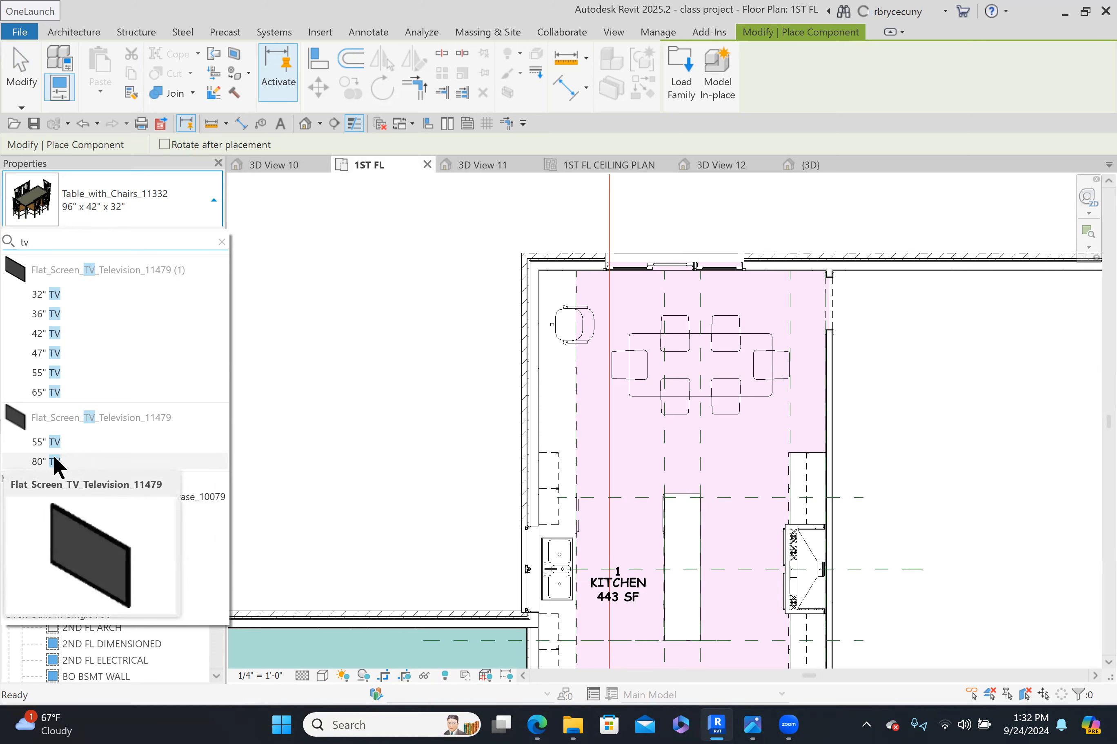
left_click(53, 460)
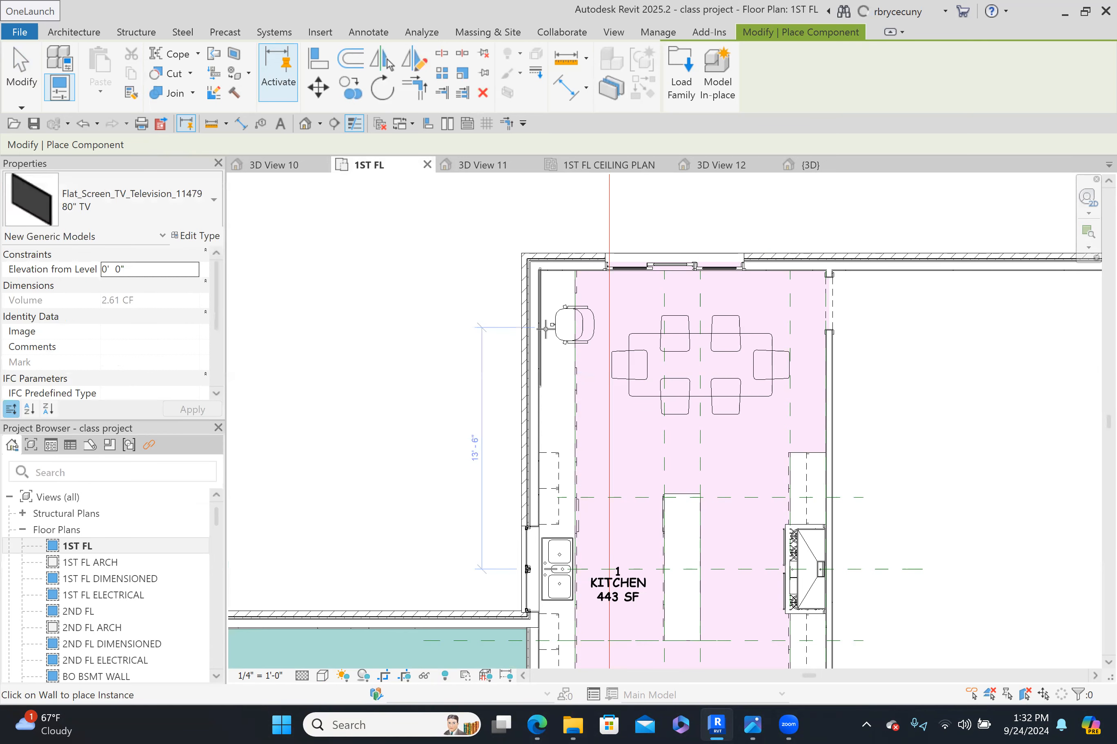
scroll(545, 328, "up", 3)
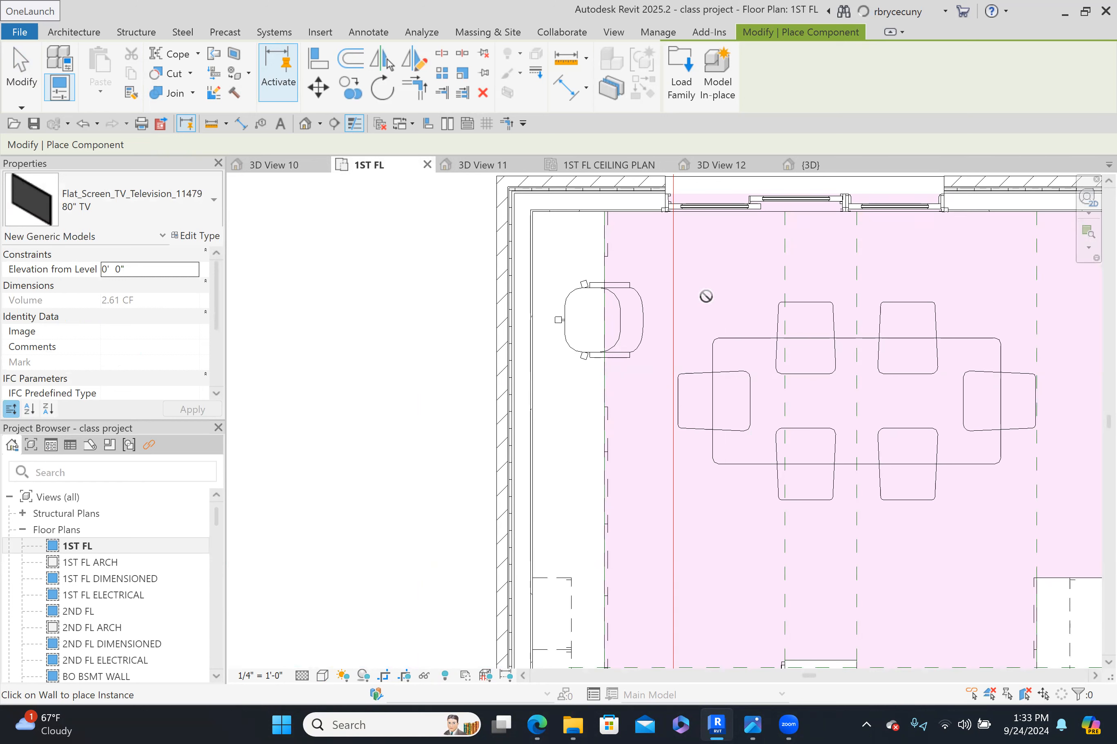
left_click(533, 343)
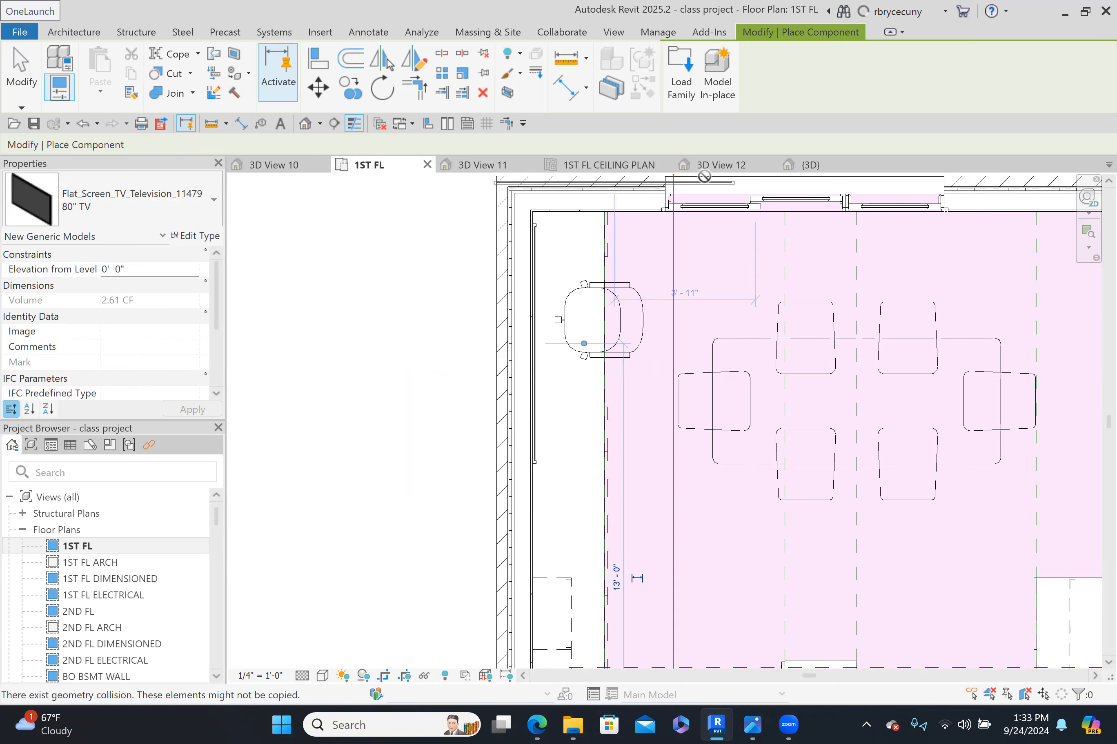
- Check the height of the placed TV in 3D View 10
left_click(714, 165)
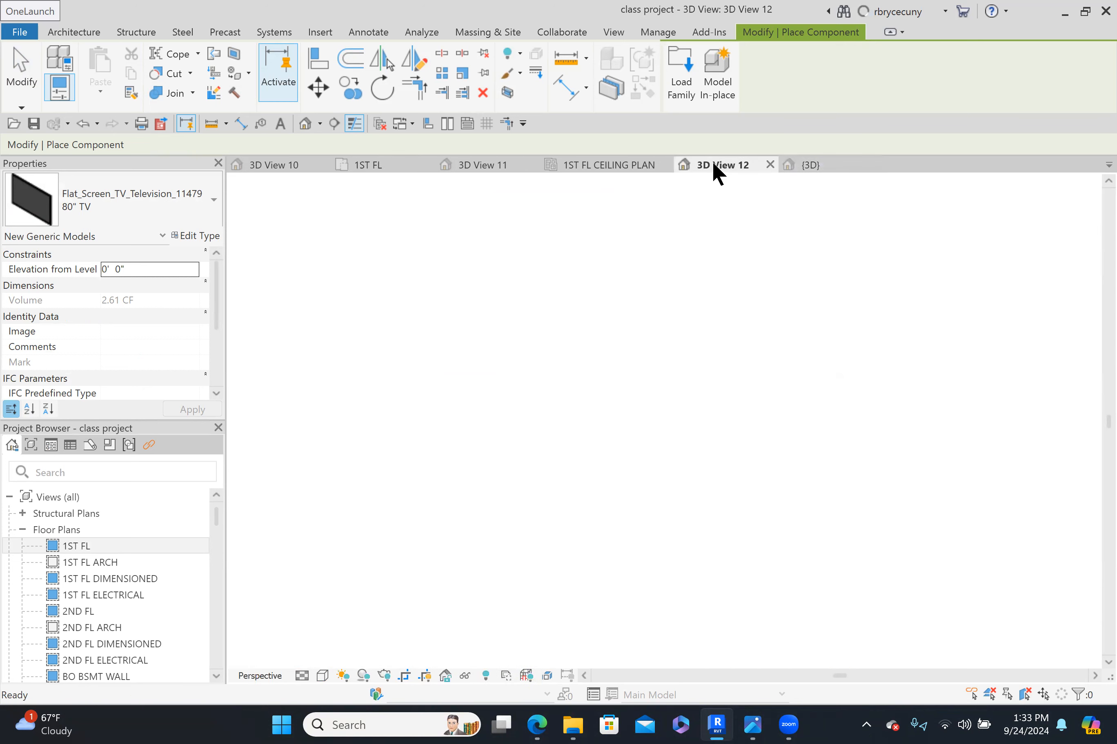
left_click(640, 168)
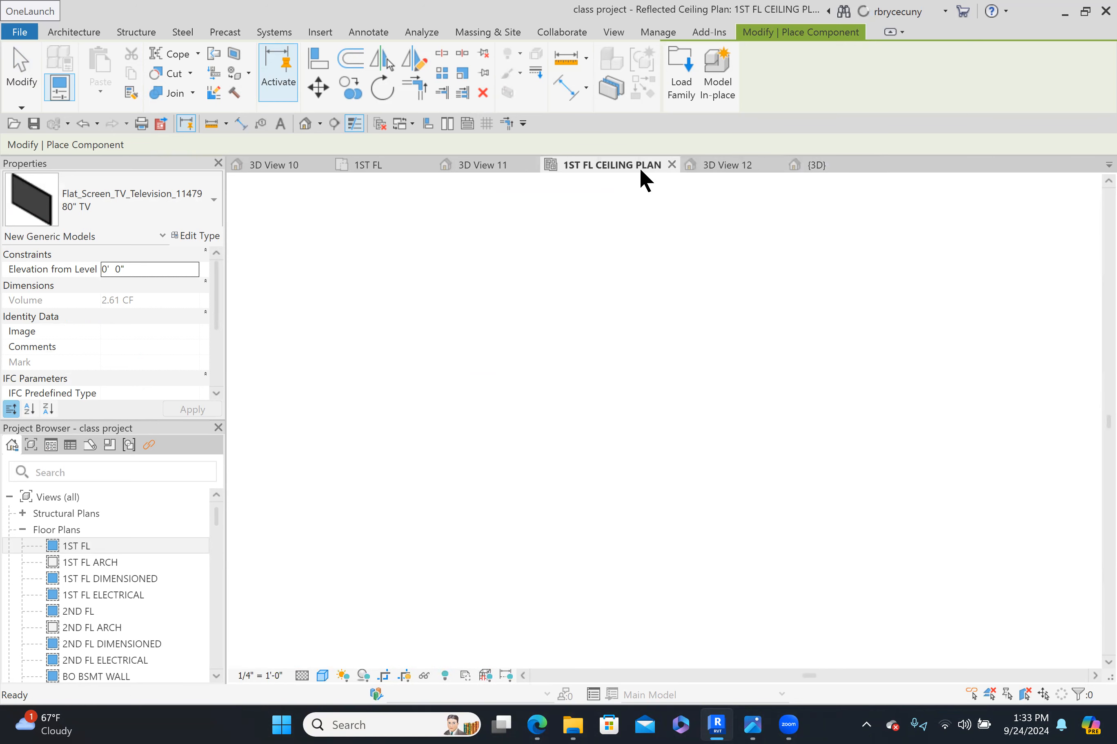
left_click(481, 171)
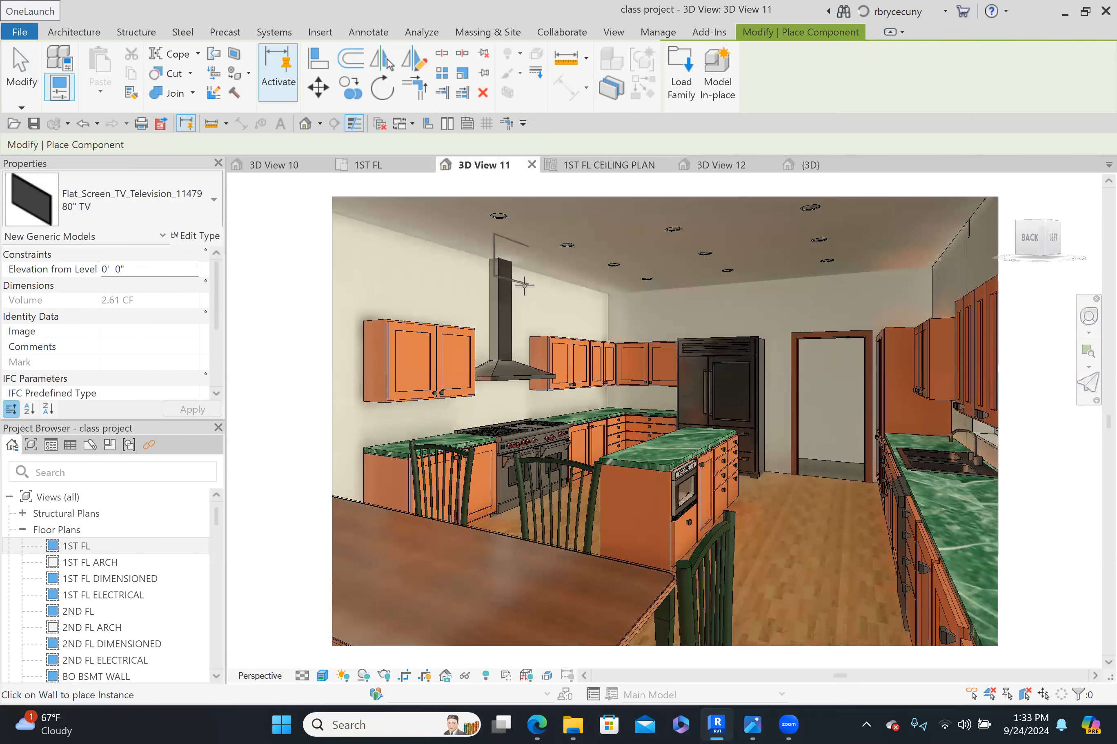
left_click(283, 169)
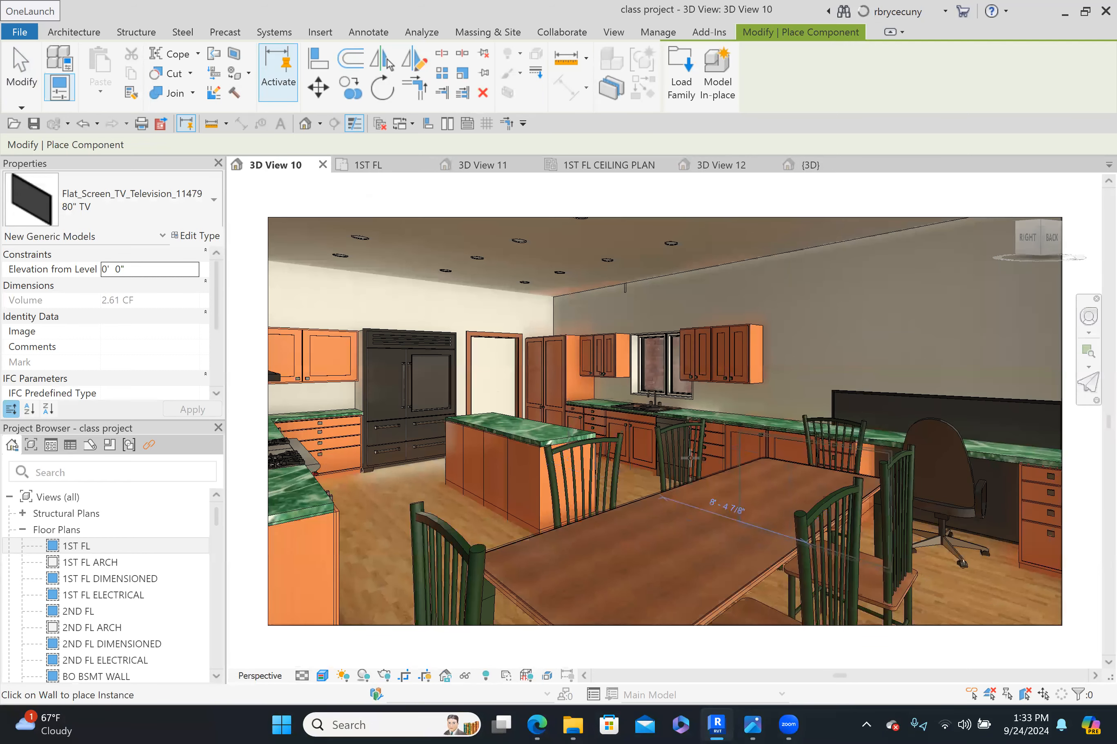
- Open the FB section view from its section line through the kitchen in the 1ST FL floor plan
left_click(385, 168)
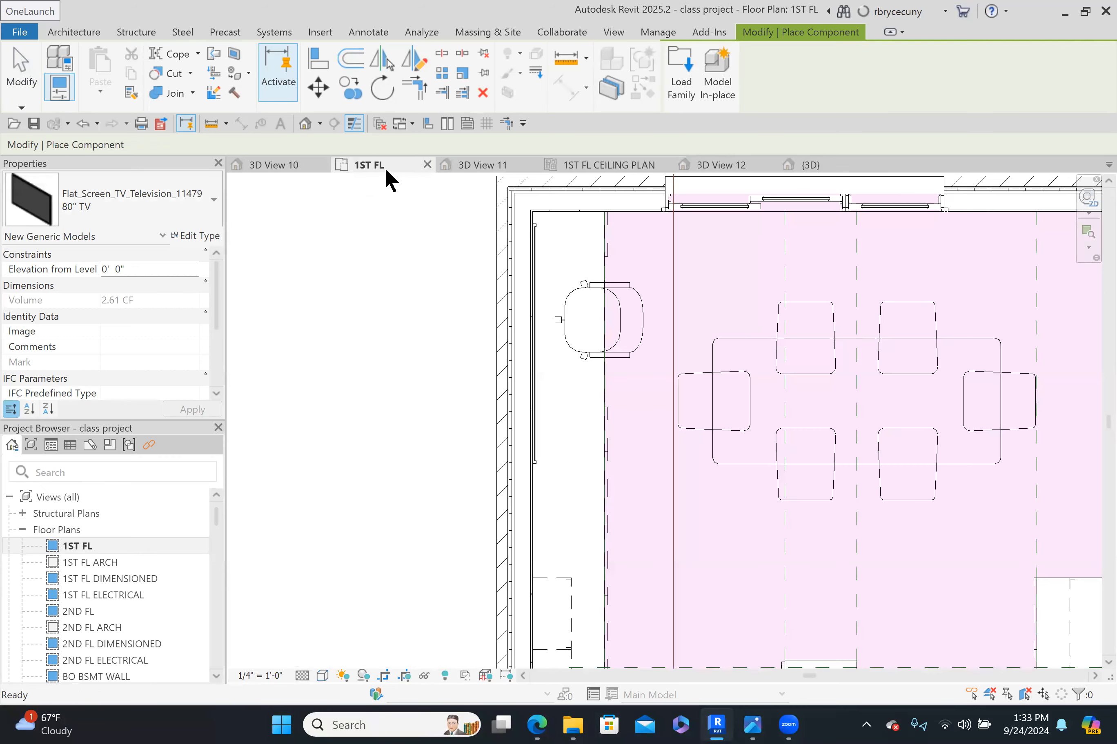
scroll(591, 312, "down", 3)
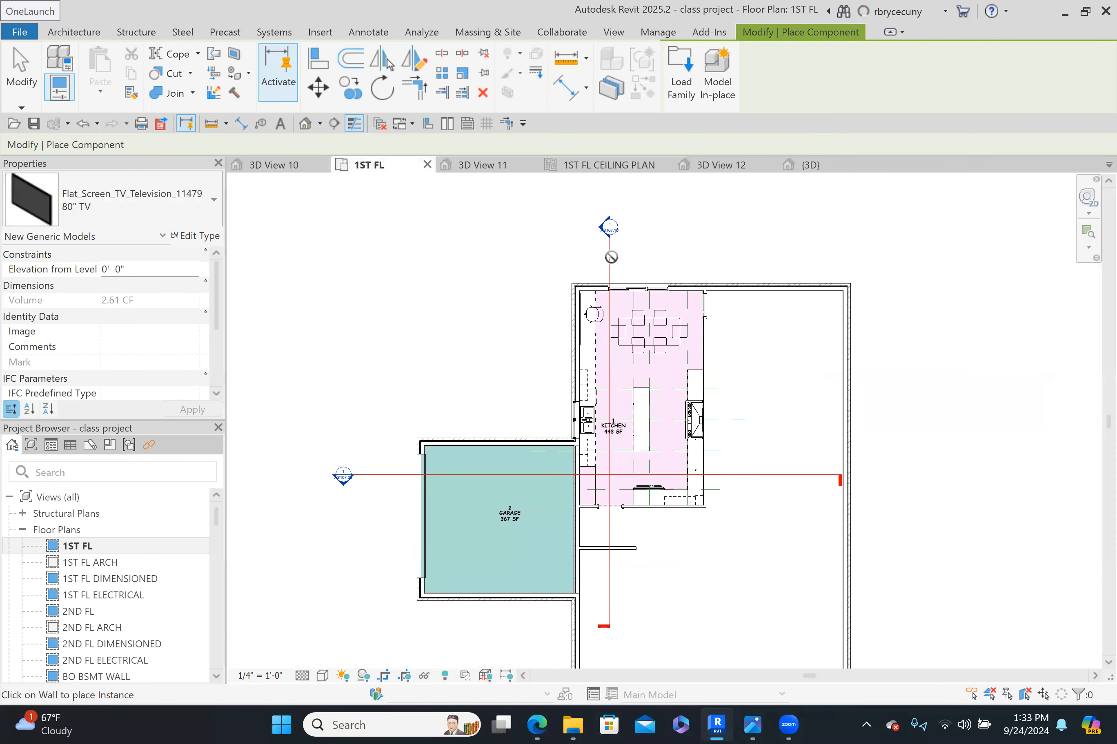
left_click(22, 72)
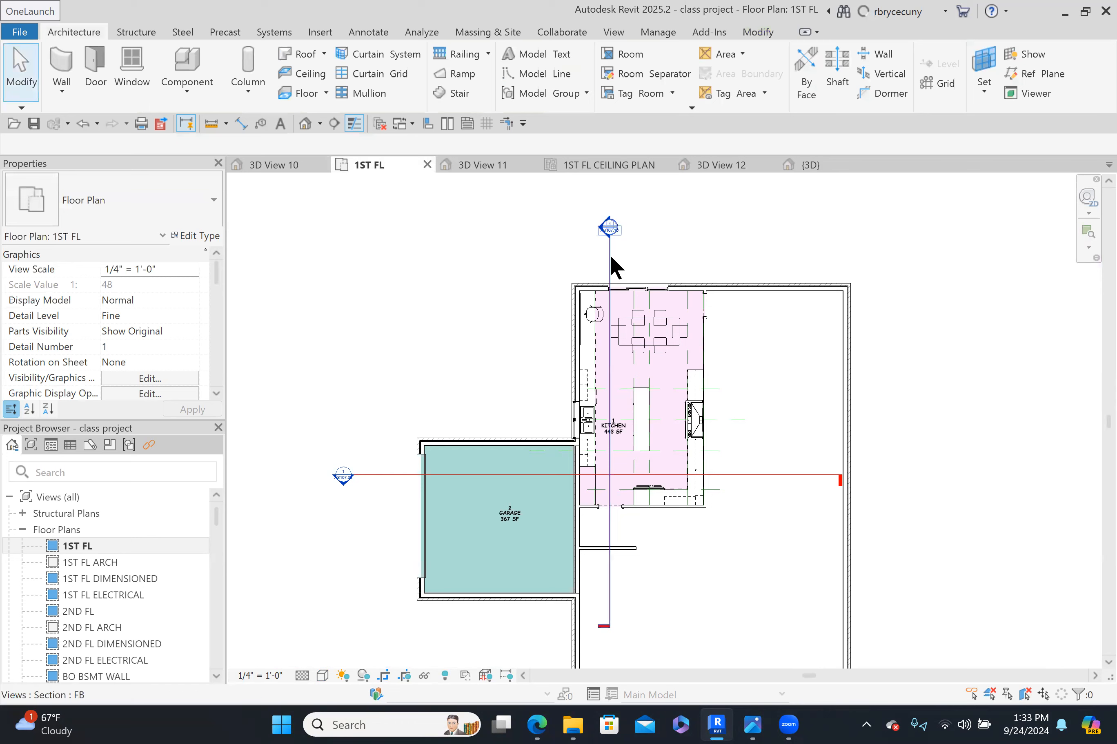
left_click(609, 252)
right_click(610, 259)
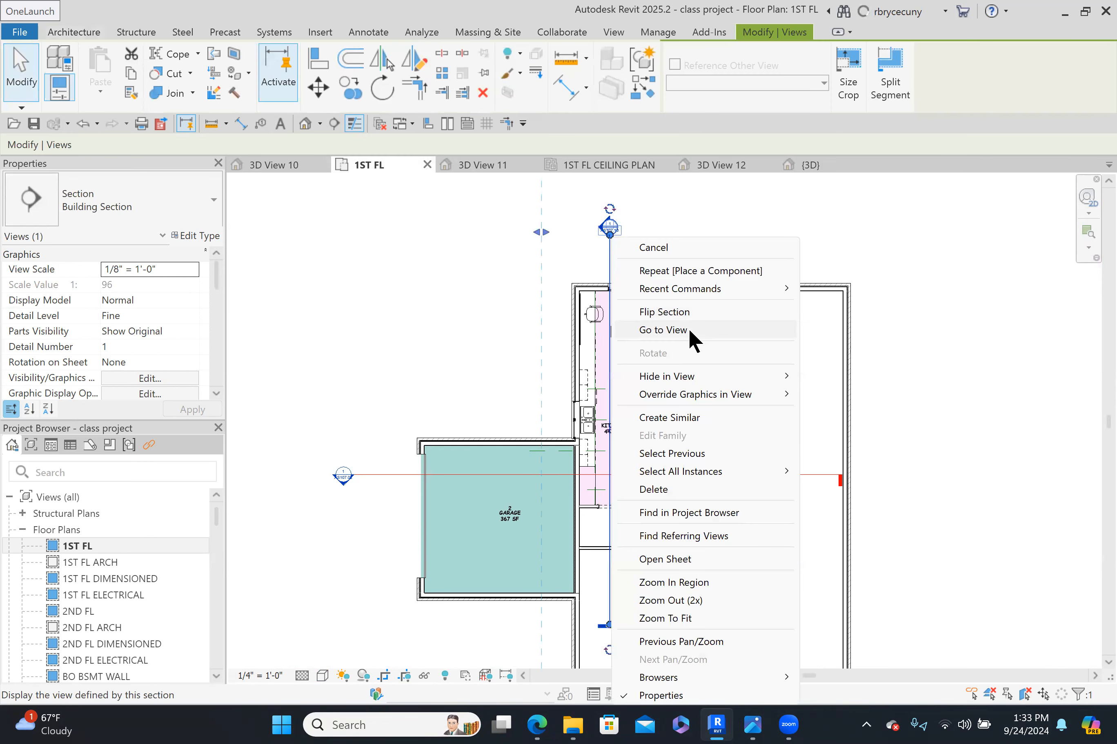
left_click(688, 329)
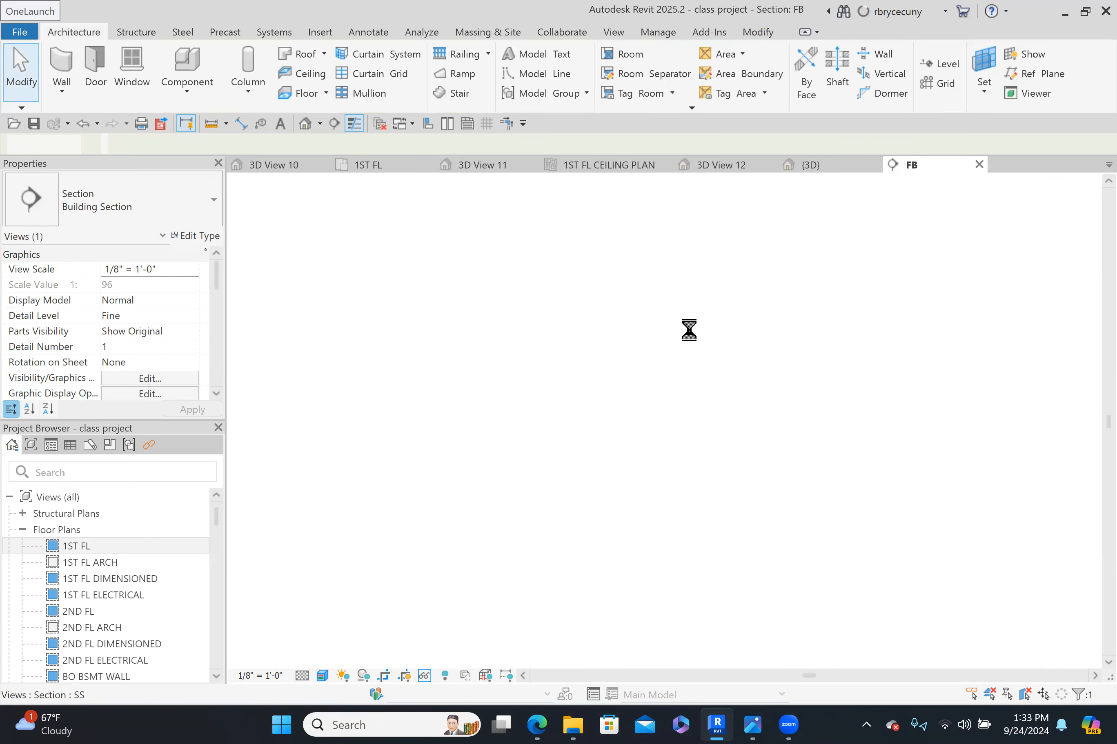
- Raise the TV above the countertop to an elevation of 3' 4" from the level in the section view
scroll(773, 437, "up", 3)
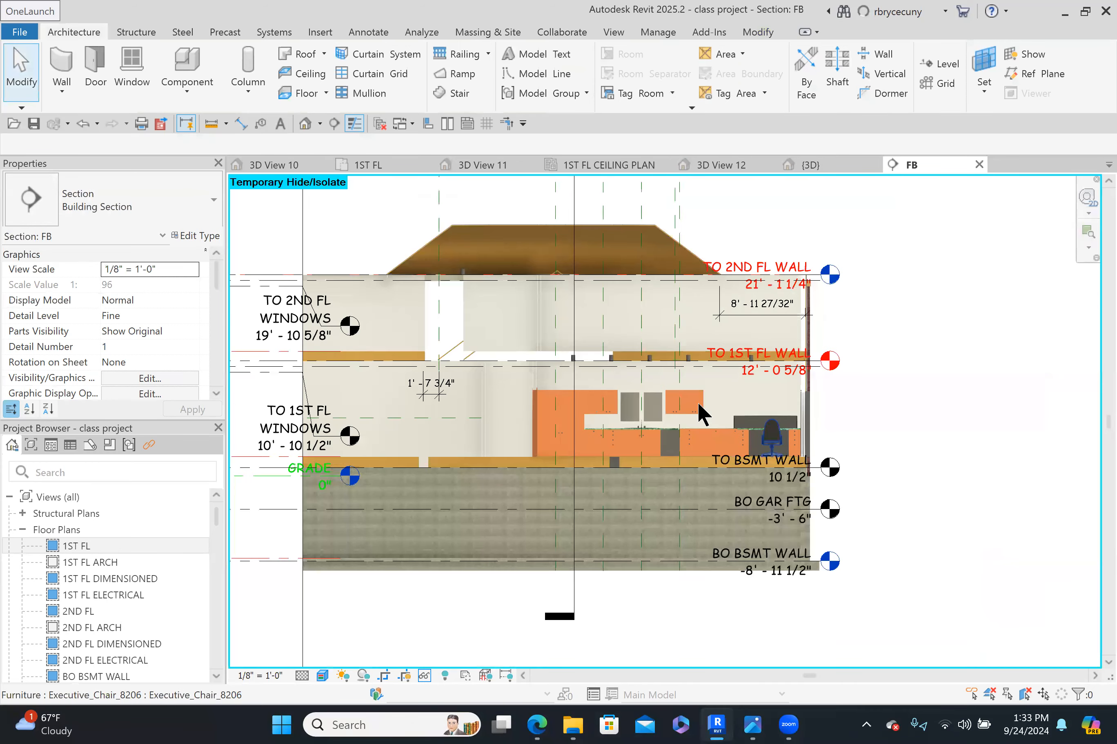
scroll(699, 411, "up", 3)
left_click(698, 412)
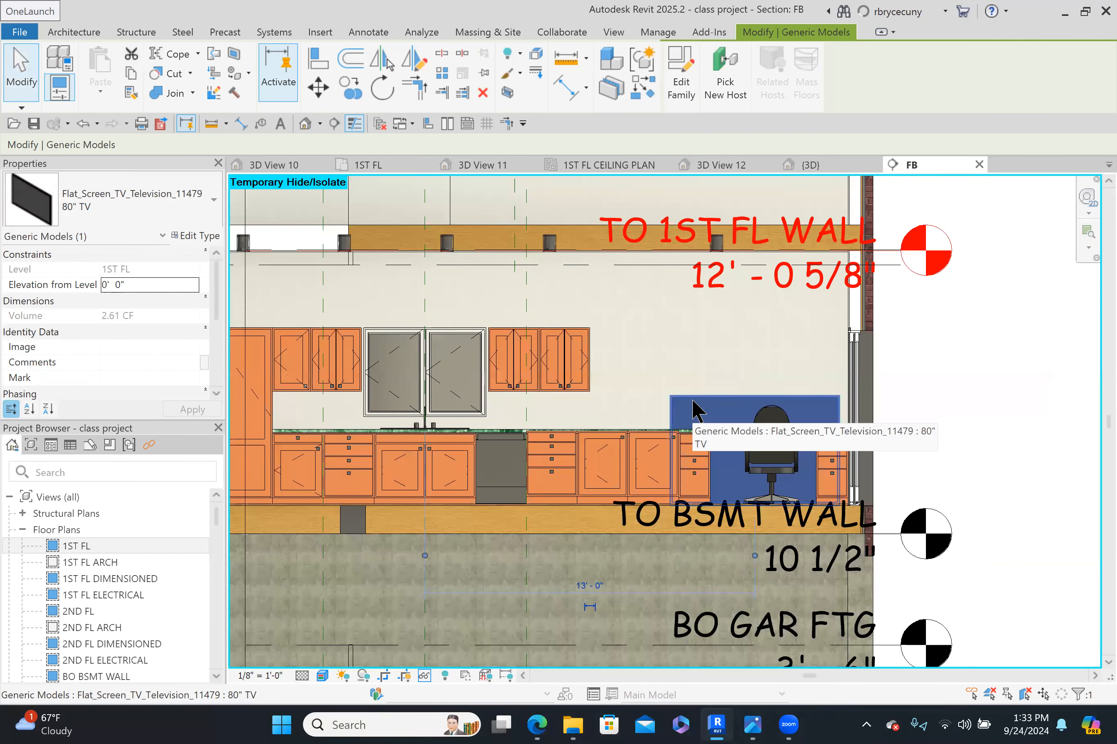
key("Up")
key("Up")
key("Up")
key("Up")
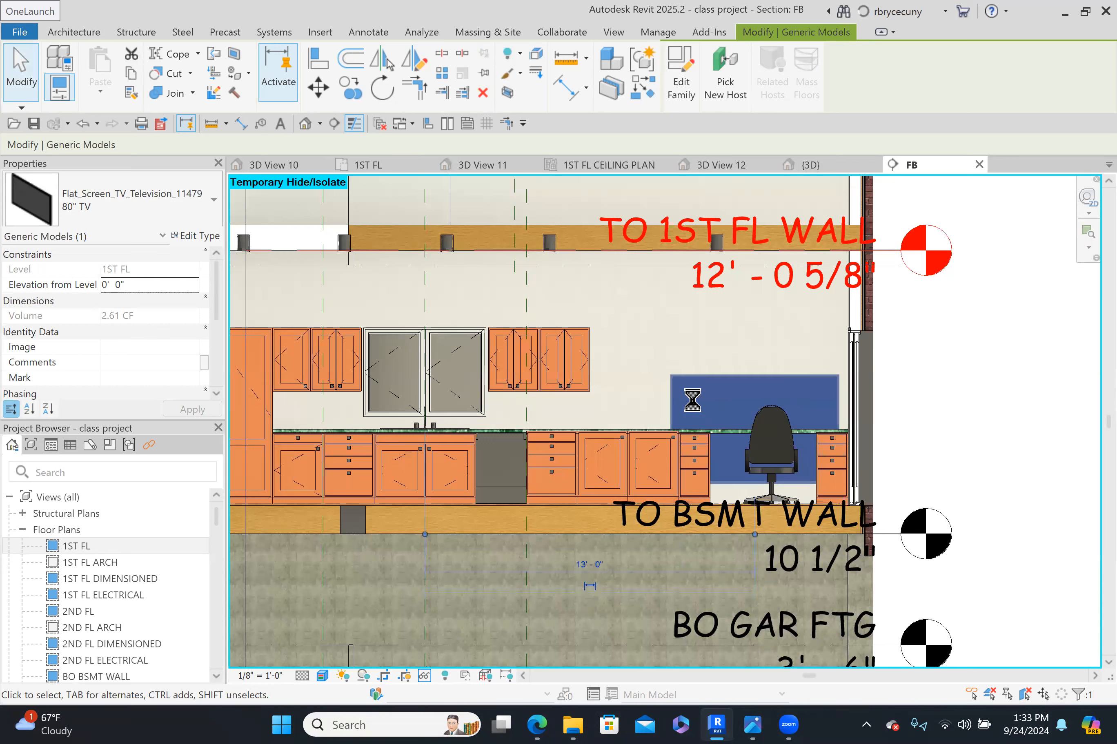
key("Up")
key("Up")
key("Up")
key("Up")
key("Up")
key("Up")
key("Up")
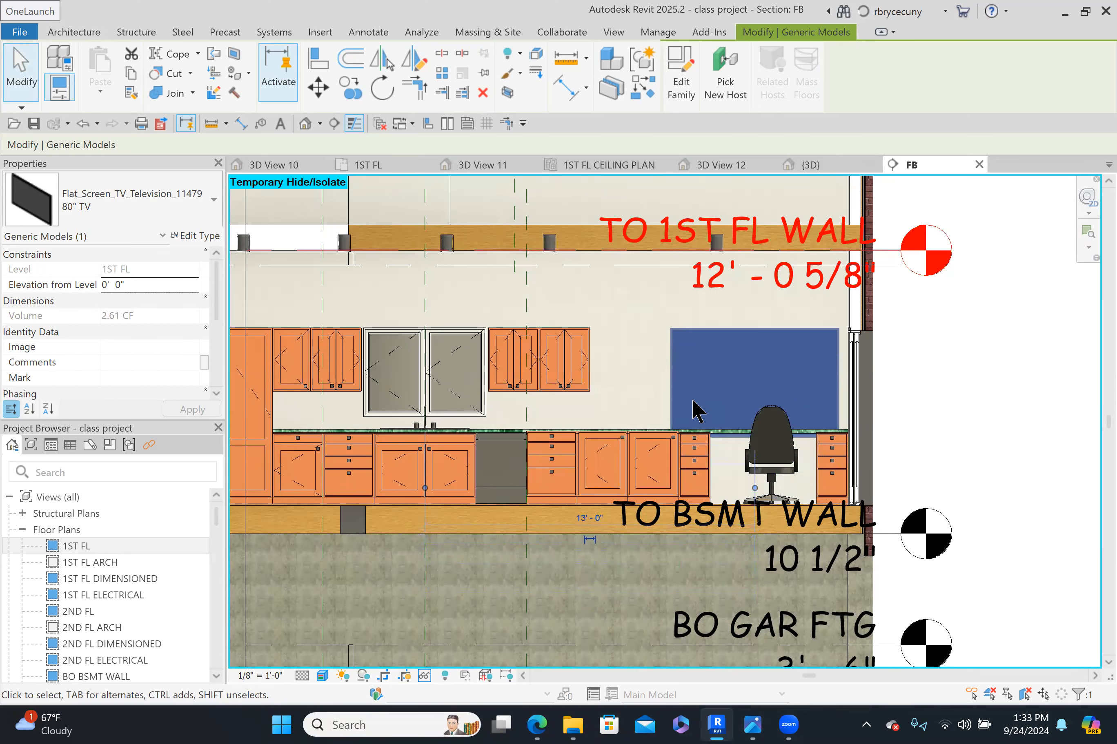
key("Up")
key("Up")
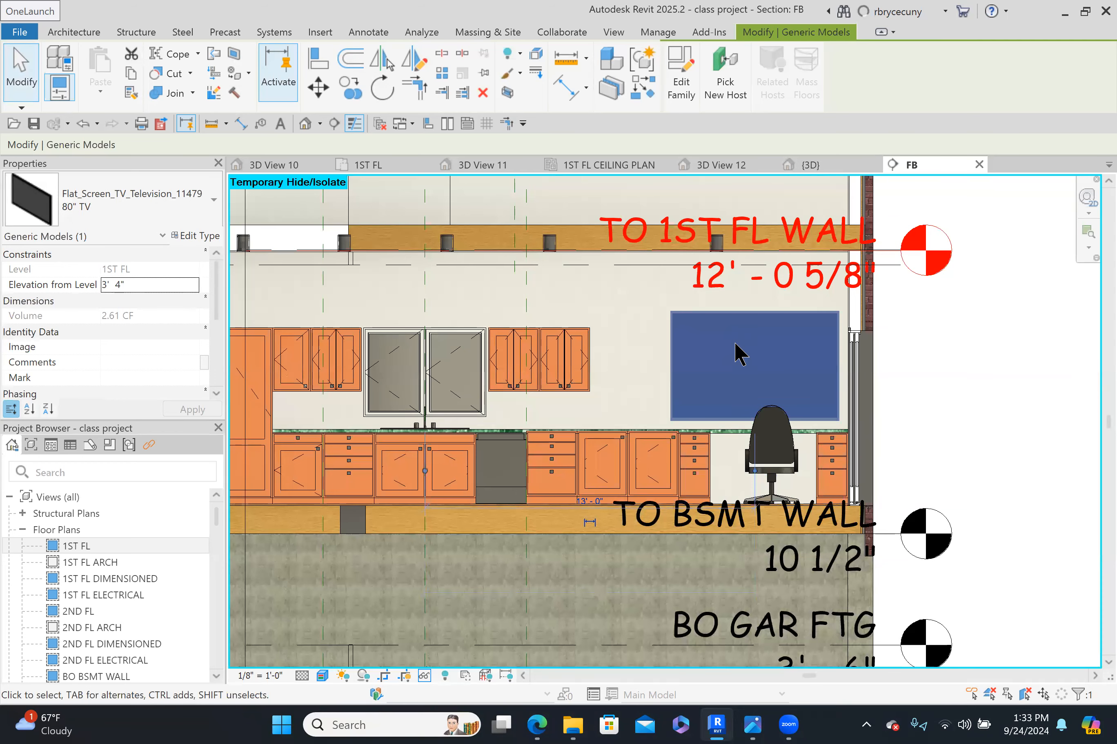
middle_click_drag(669, 366, 616, 374)
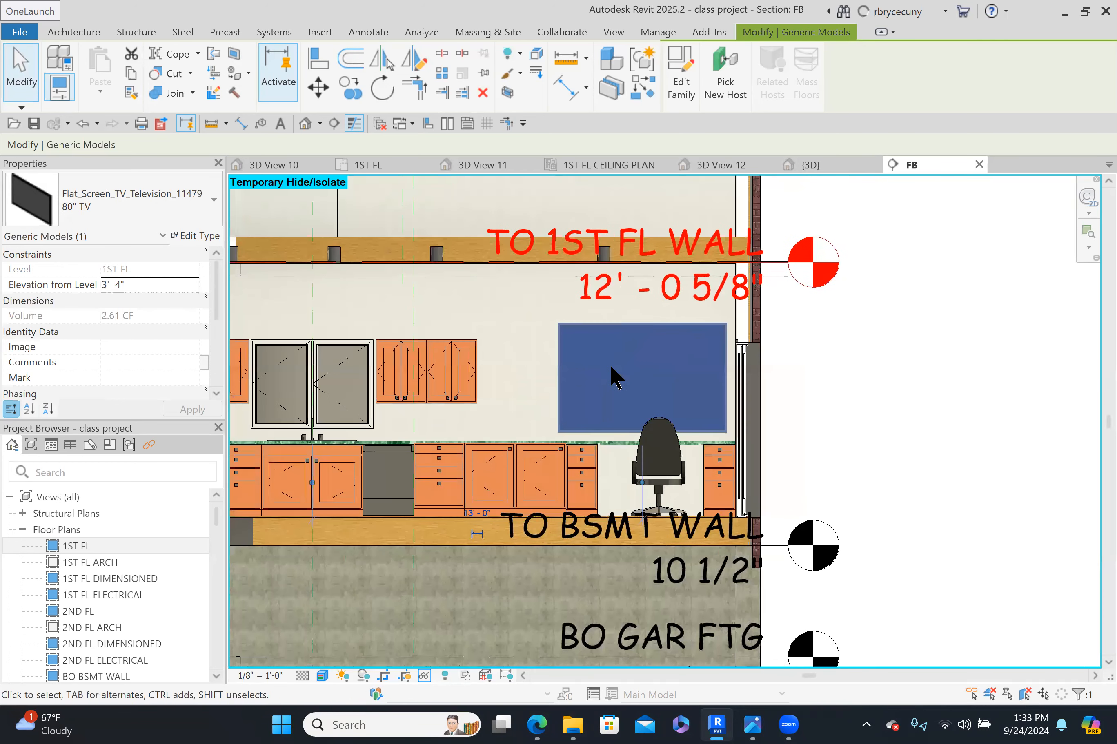
- Inspect the raised TV on the kitchen wall in 3D View 10
left_click(282, 165)
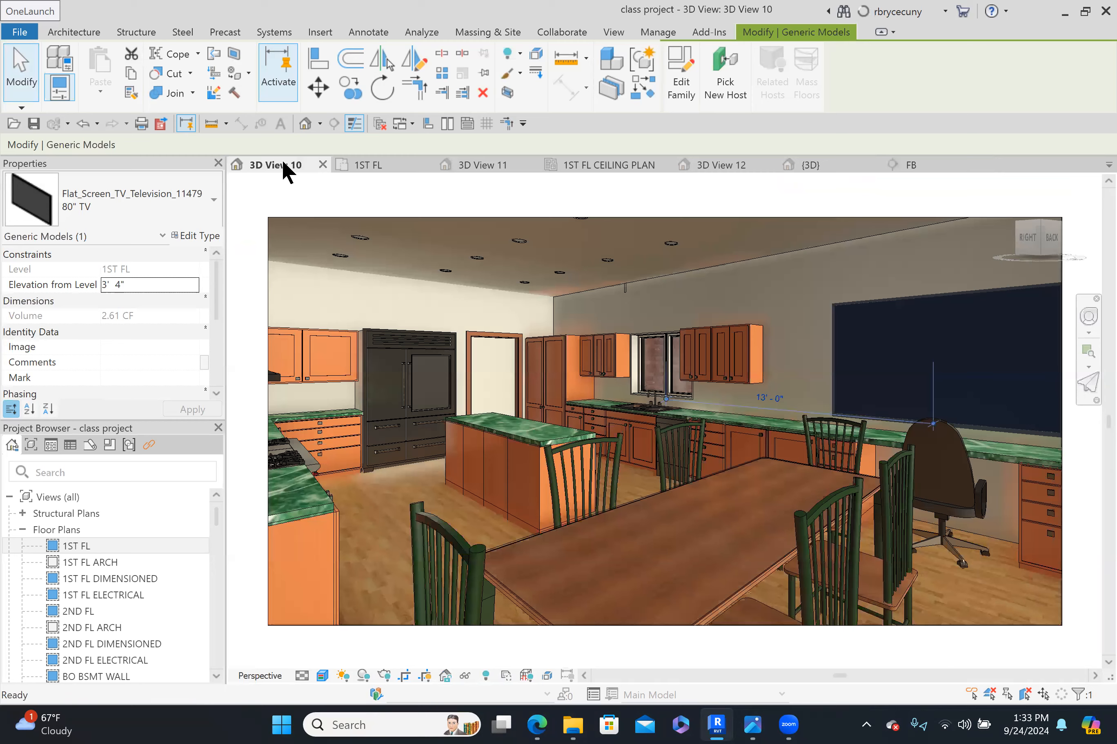
scroll(716, 350, "down", 4)
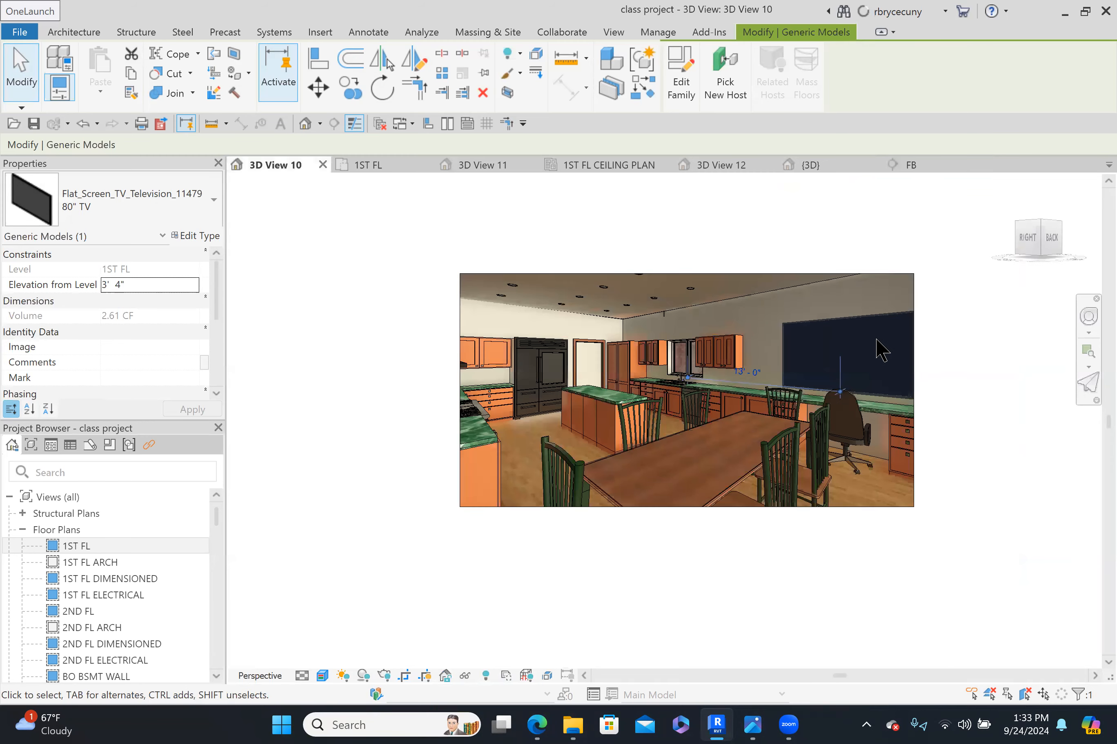
scroll(876, 339, "up", 6)
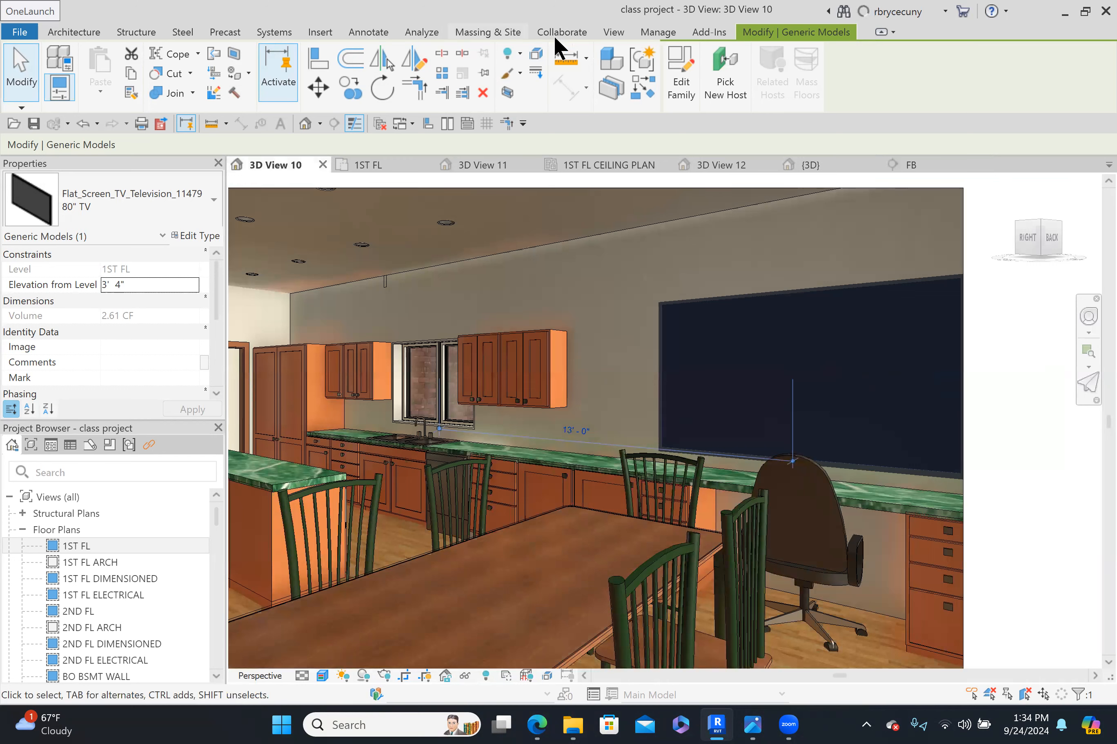
- Create a new decal type in the project, accepting its default name
left_click(614, 34)
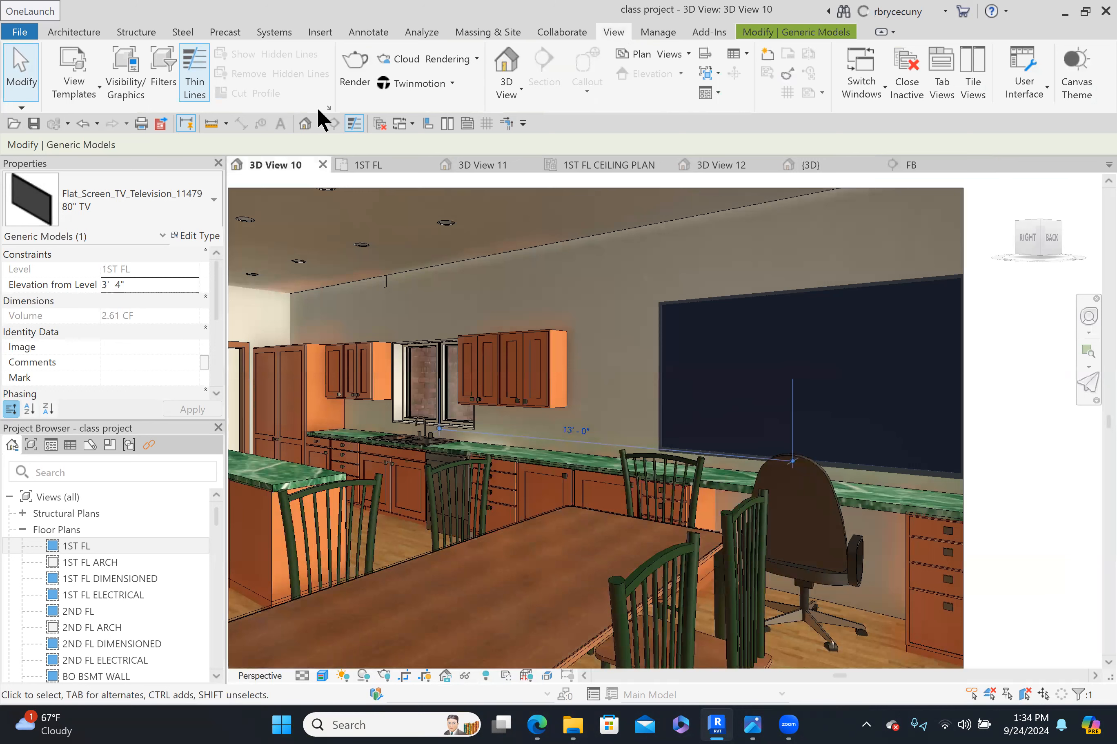
left_click(641, 33)
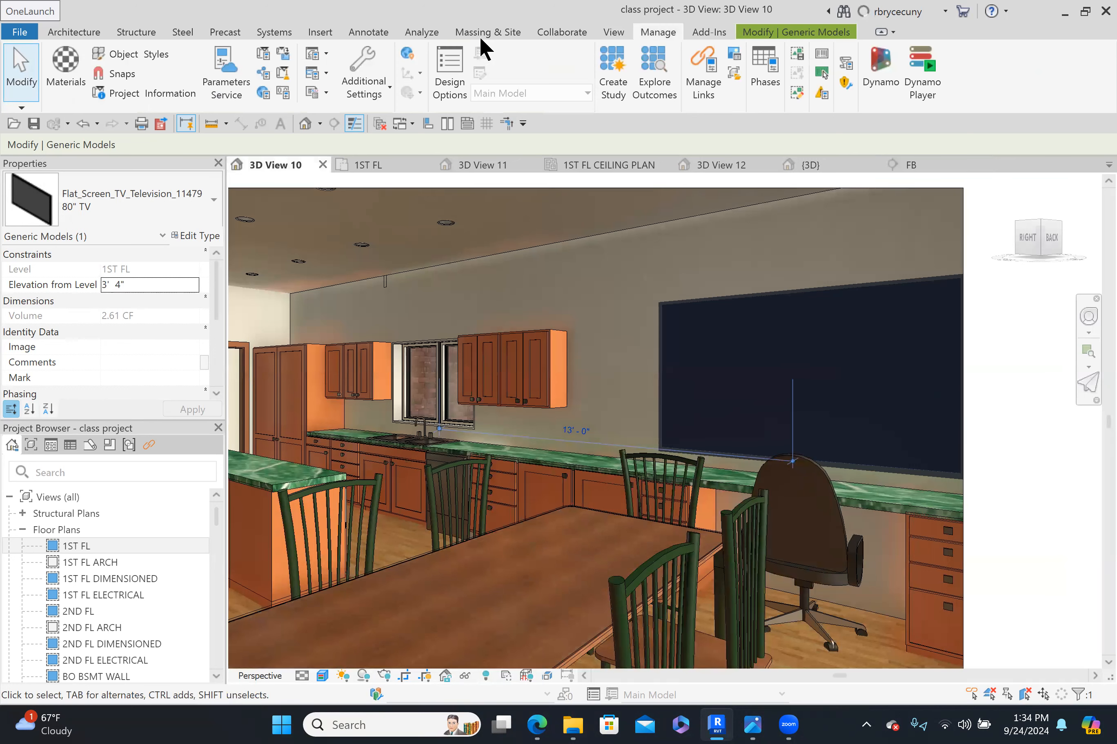
left_click(317, 32)
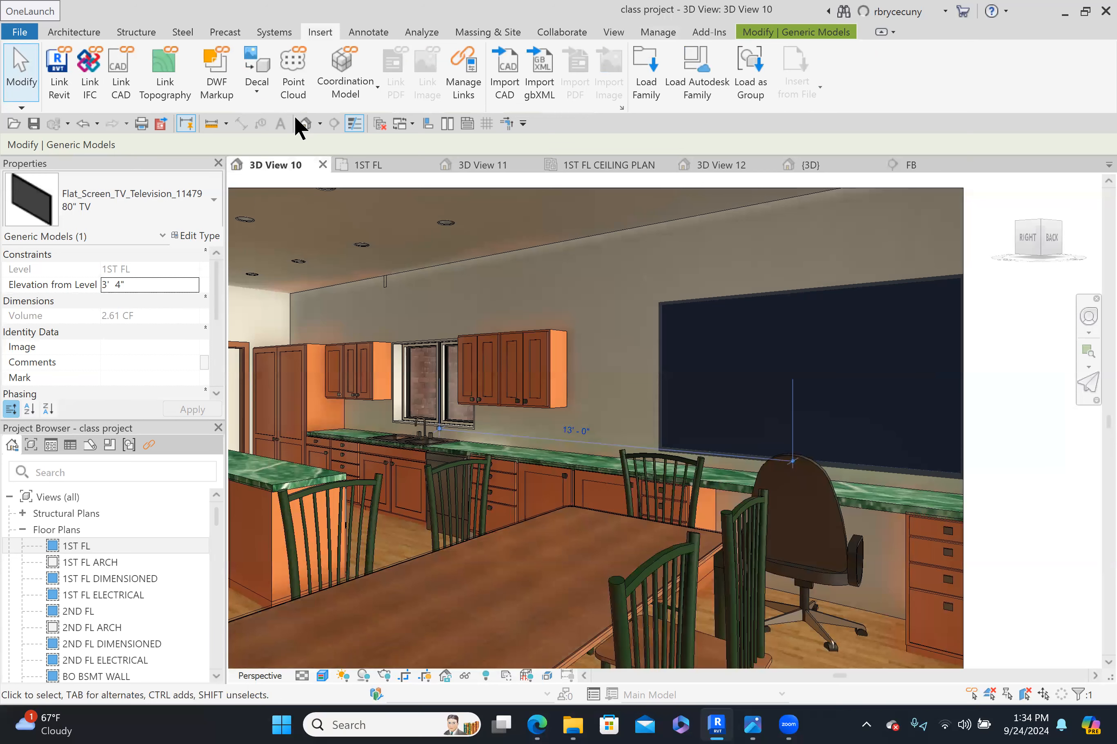
left_click(262, 90)
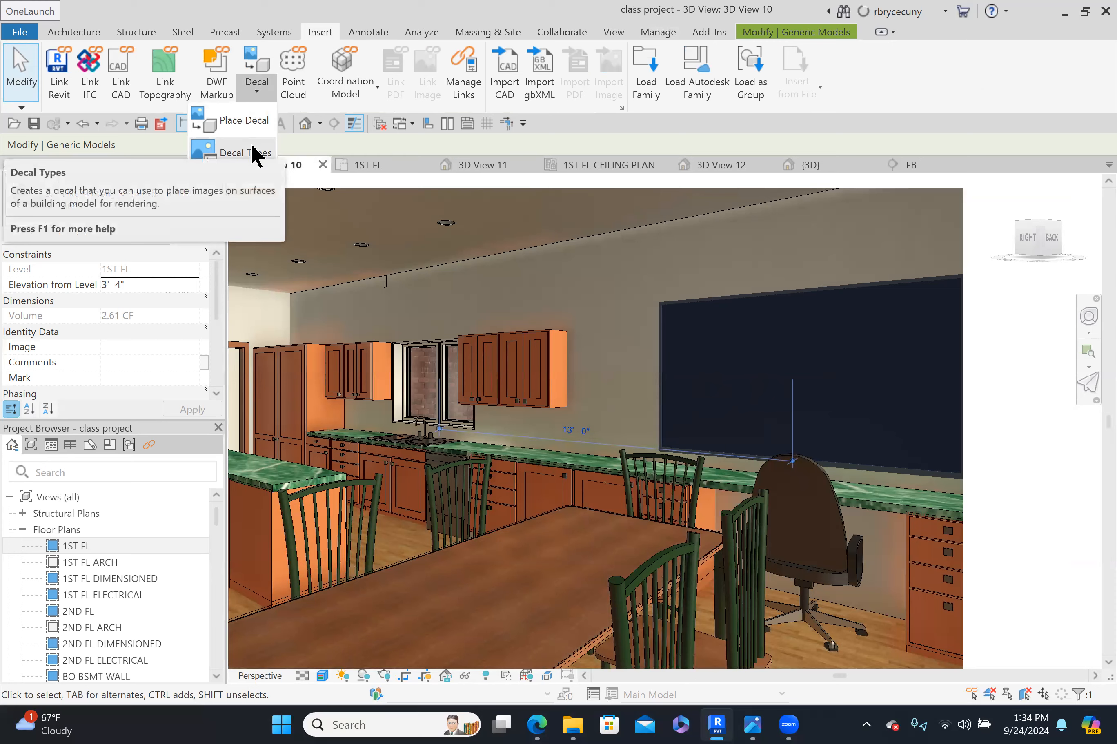
left_click(250, 144)
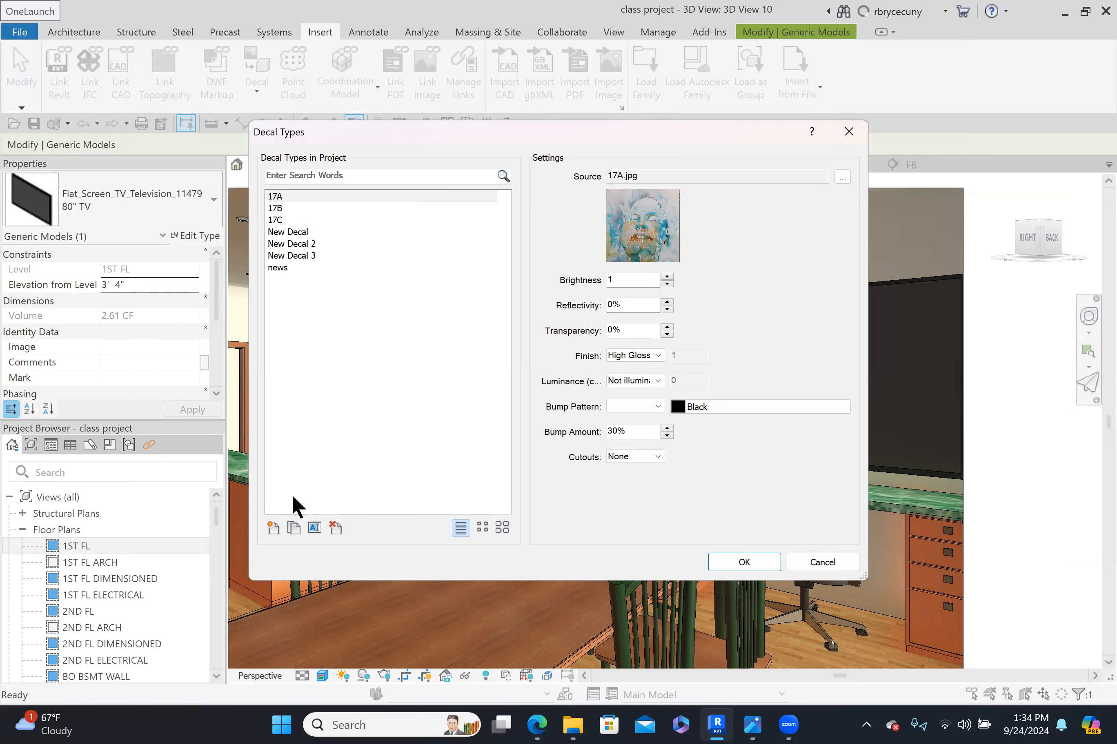
left_click(271, 527)
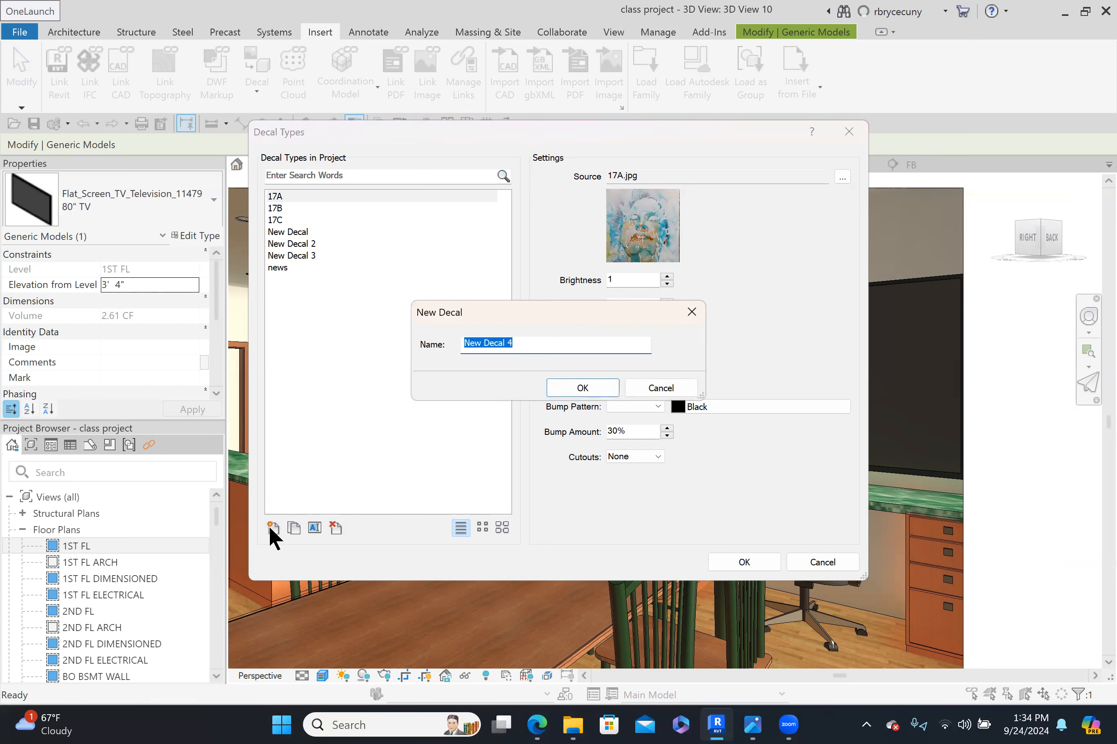
left_click(582, 388)
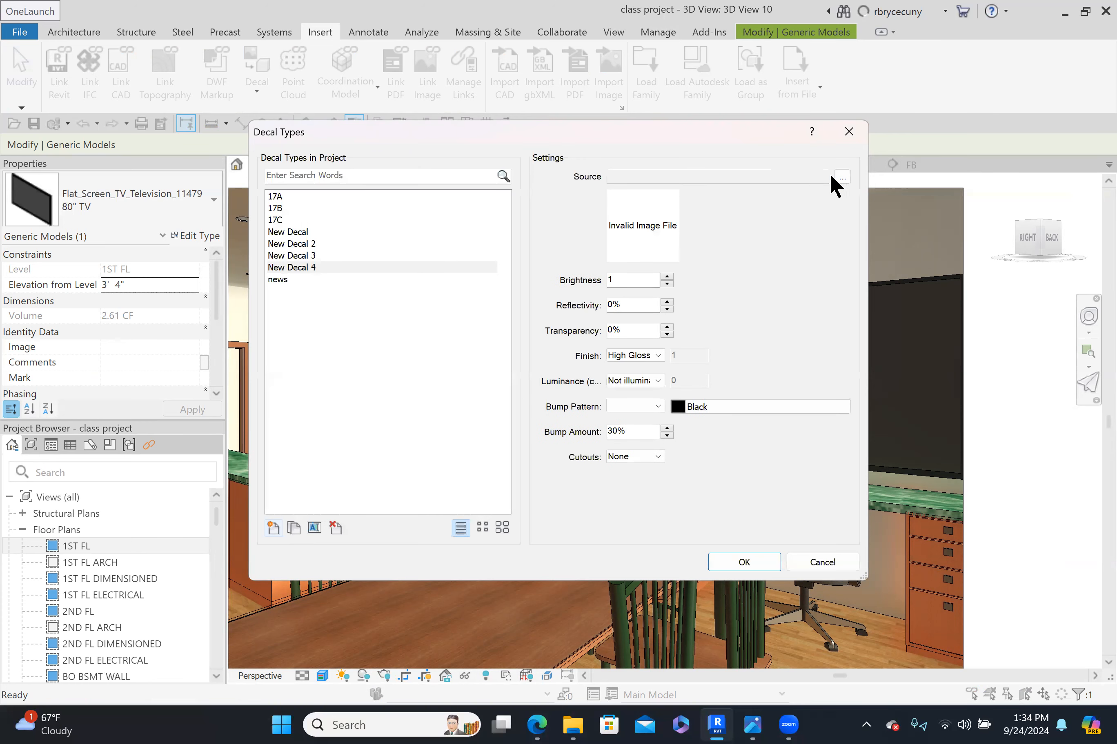
- Assign the image 2.jpg as the new decal type's source, save the decal types and deselect the TV
left_click(843, 177)
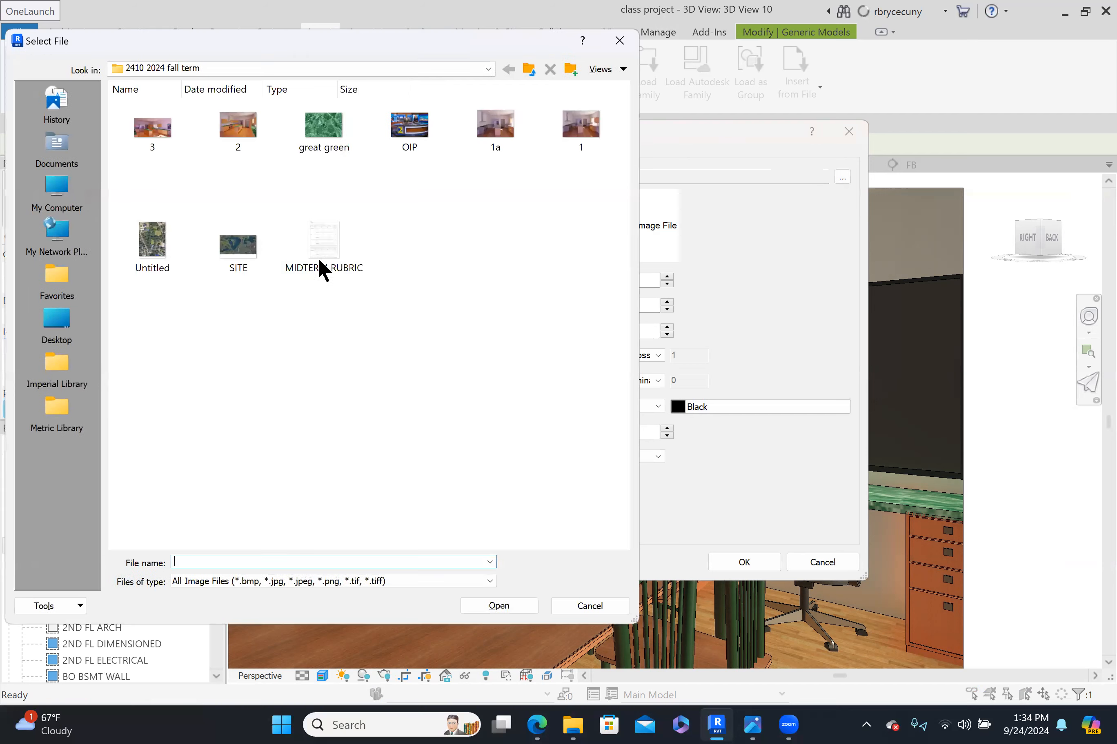
left_click(248, 125)
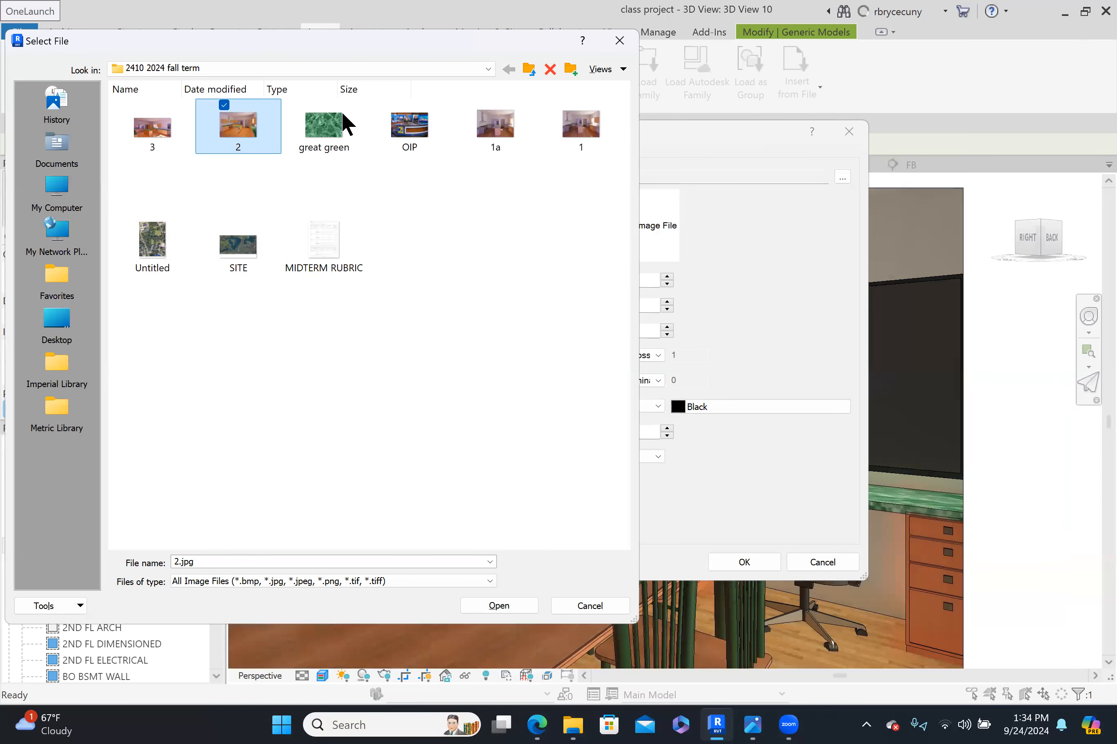
left_click(501, 573)
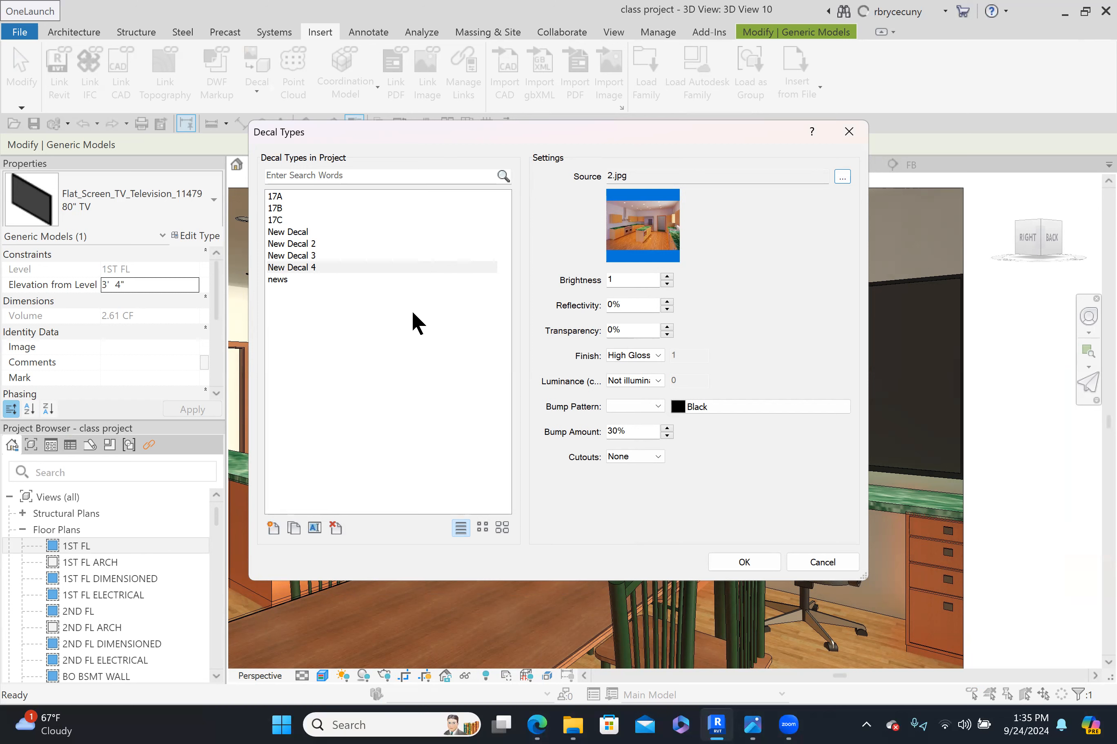
left_click(742, 563)
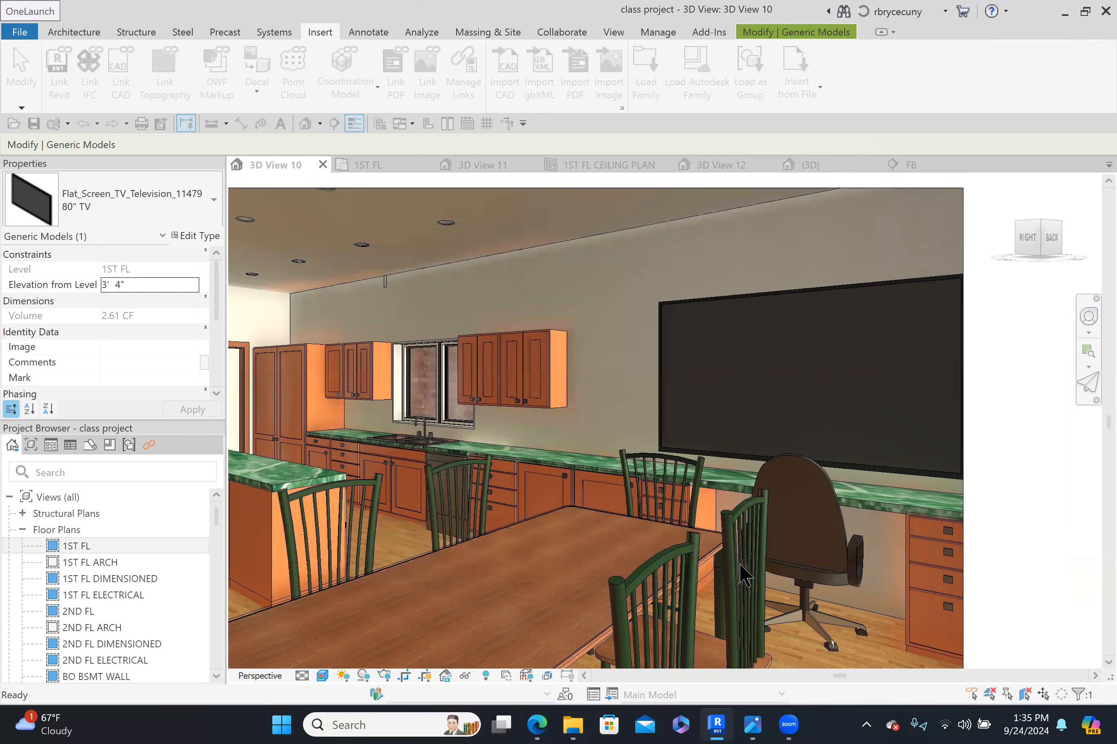
key("Escape")
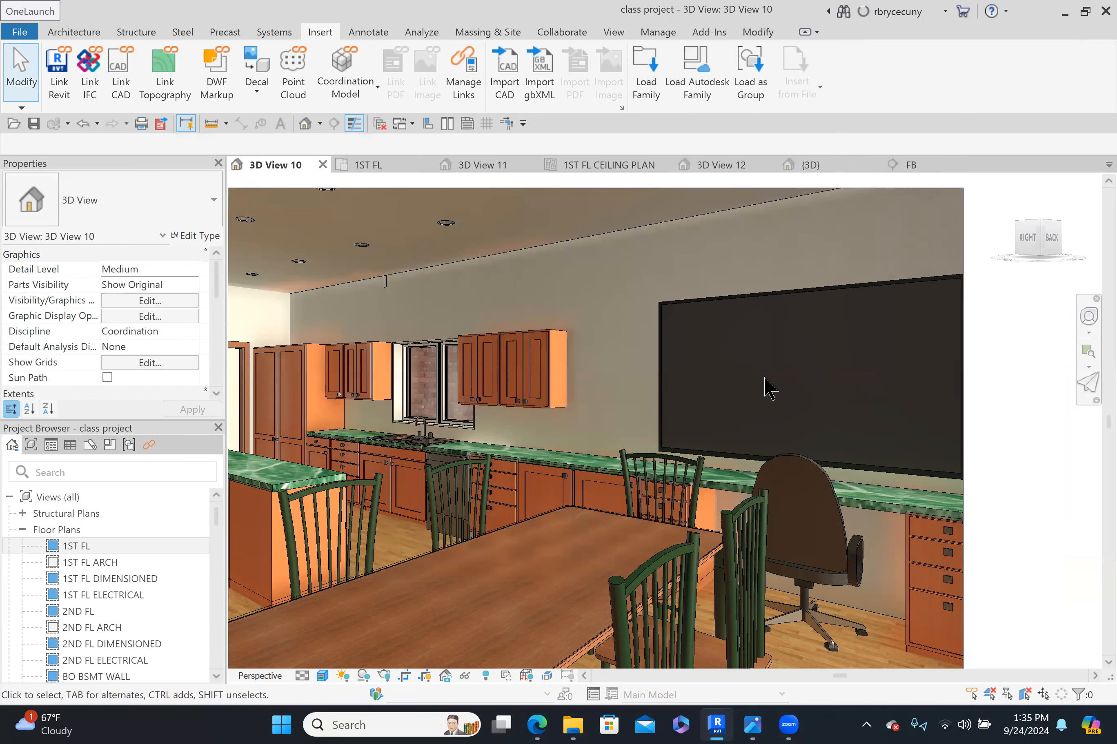
- Place a decal of the existing type news on the TV screen in the FB section view
scroll(764, 377, "down", 5)
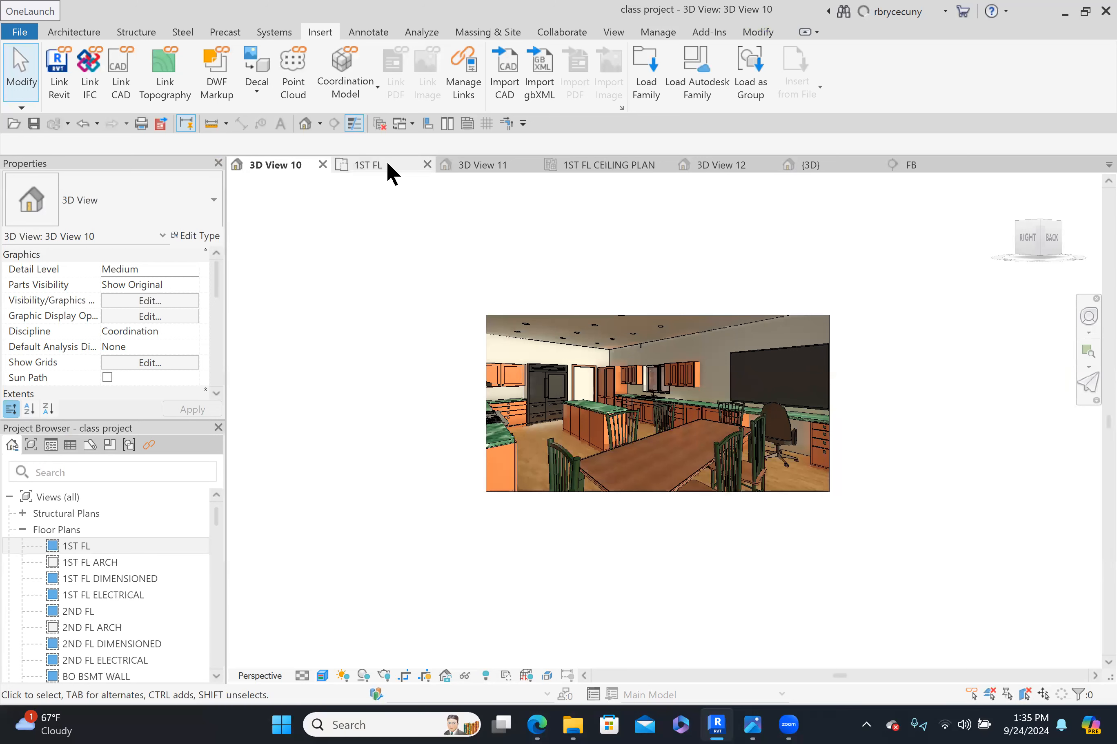
left_click(911, 165)
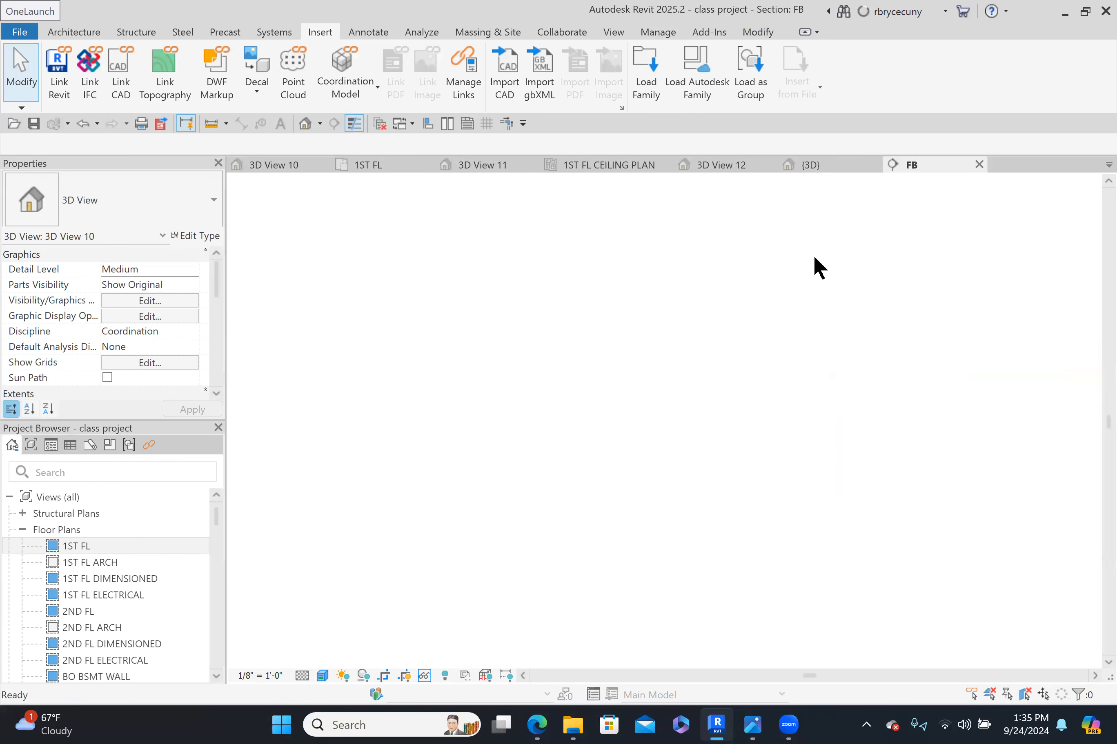
scroll(643, 355, "up", 3)
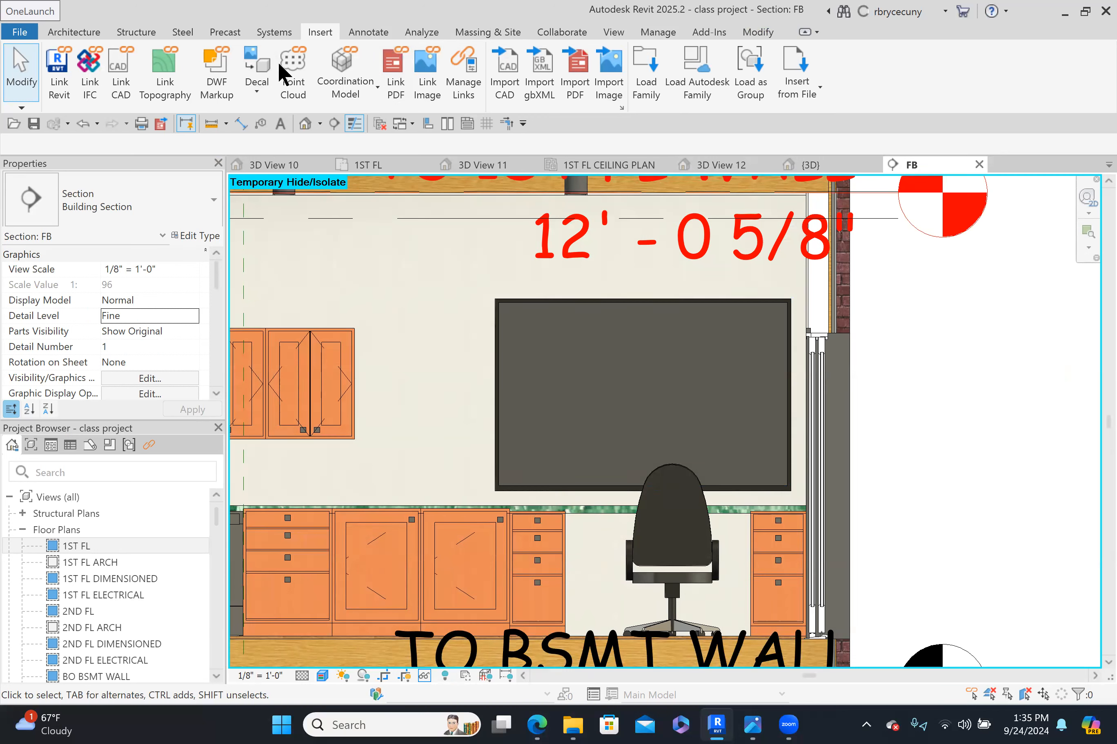
left_click(257, 72)
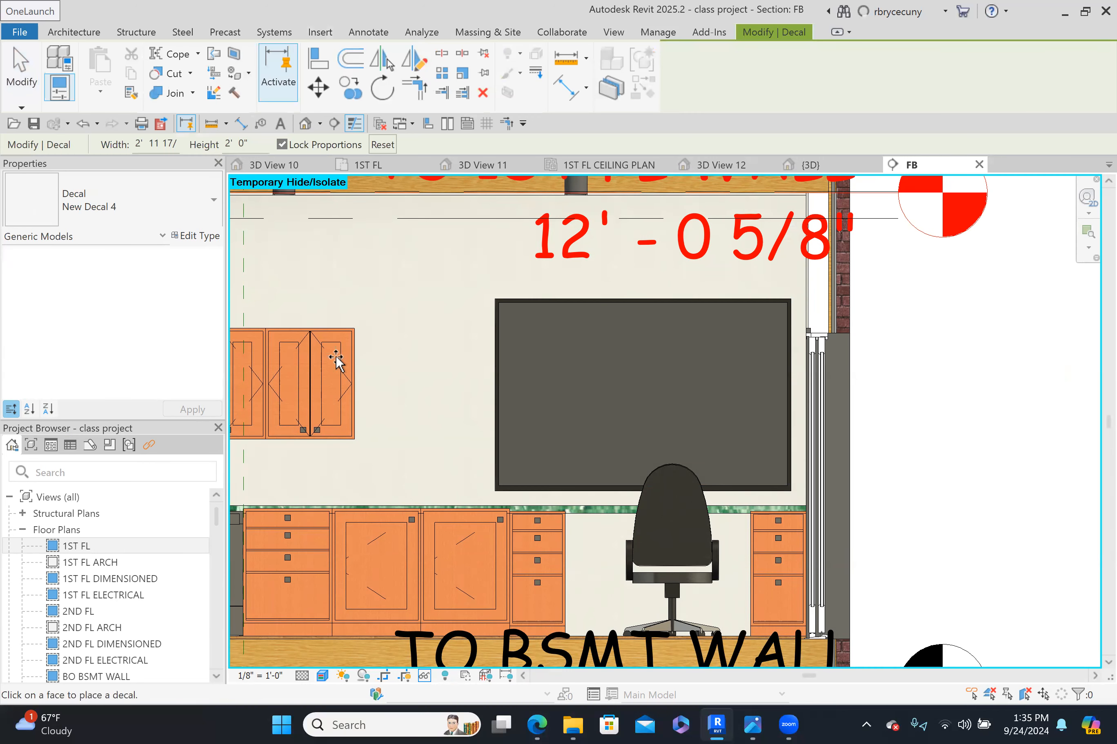
left_click(91, 200)
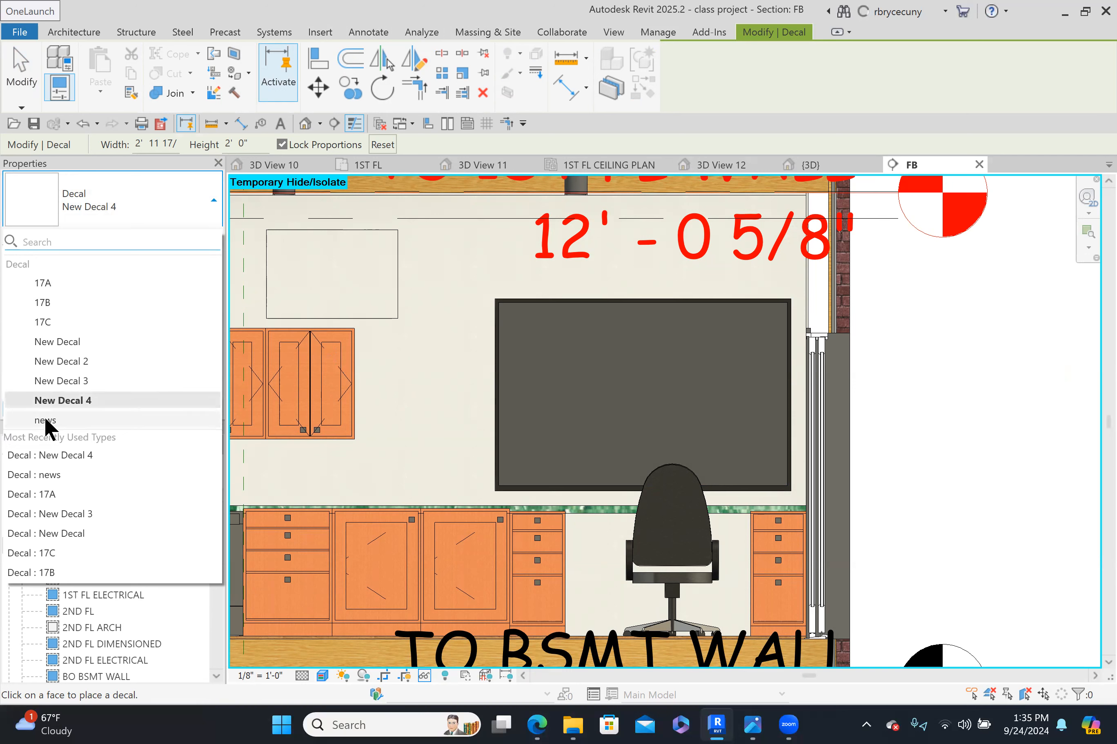
left_click(45, 421)
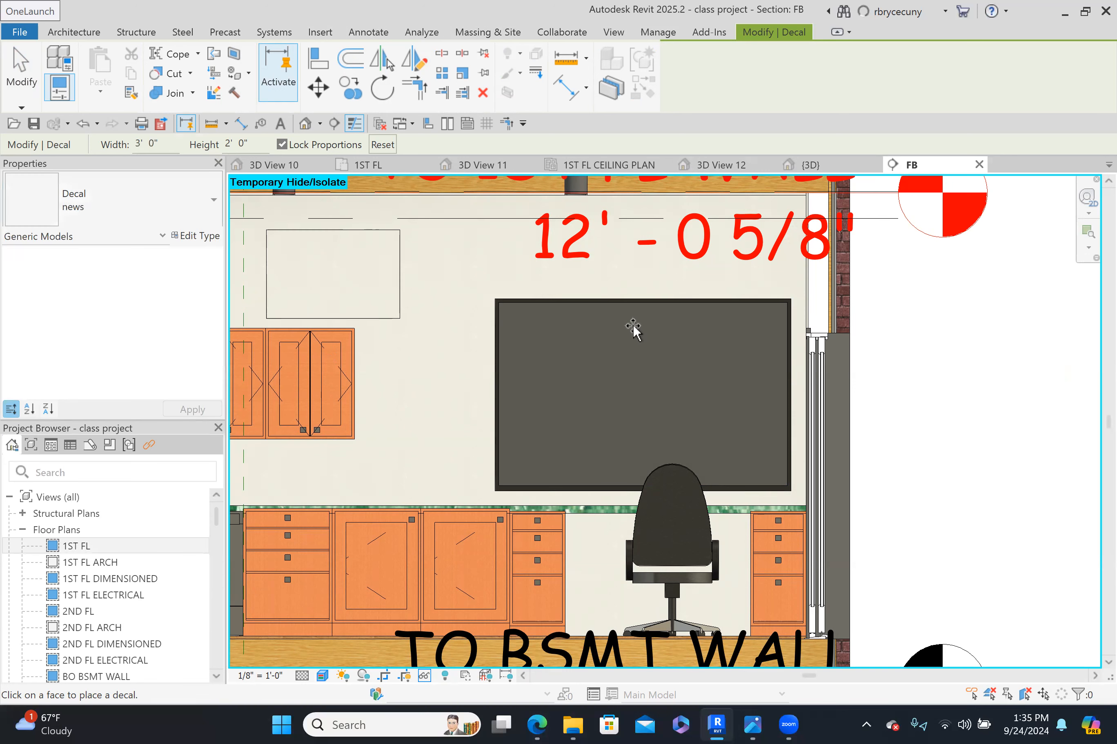
left_click(623, 394)
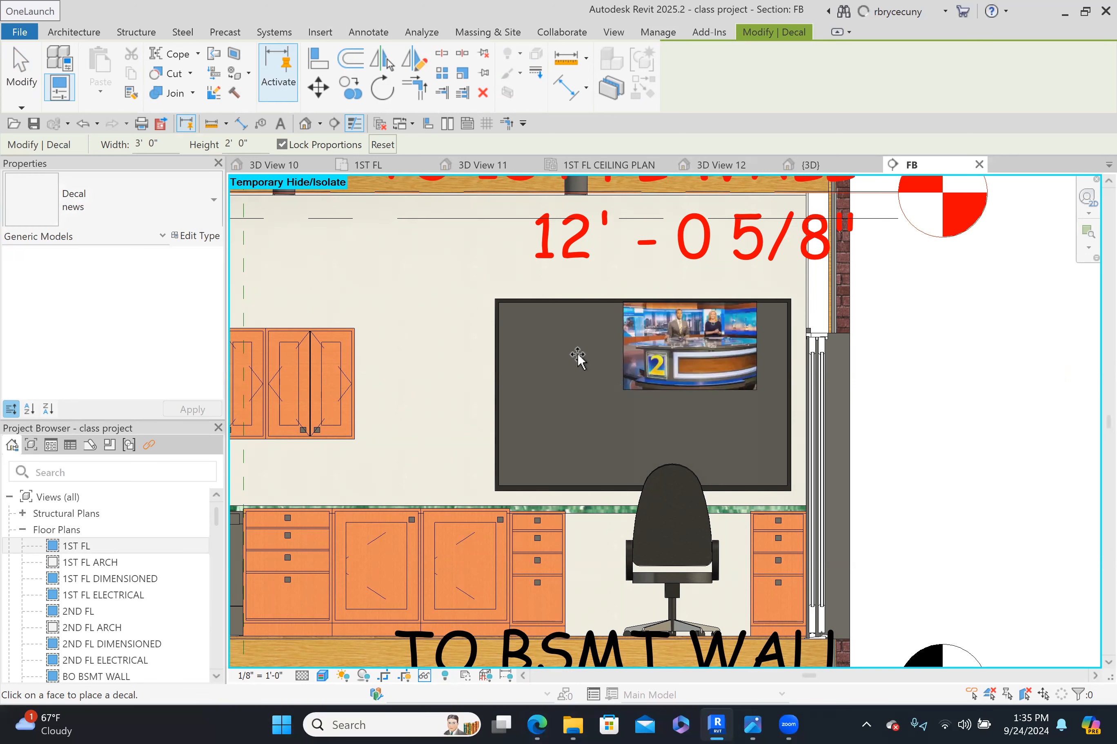
scroll(578, 356, "down", 1)
scroll(578, 356, "down", 2)
left_click(23, 50)
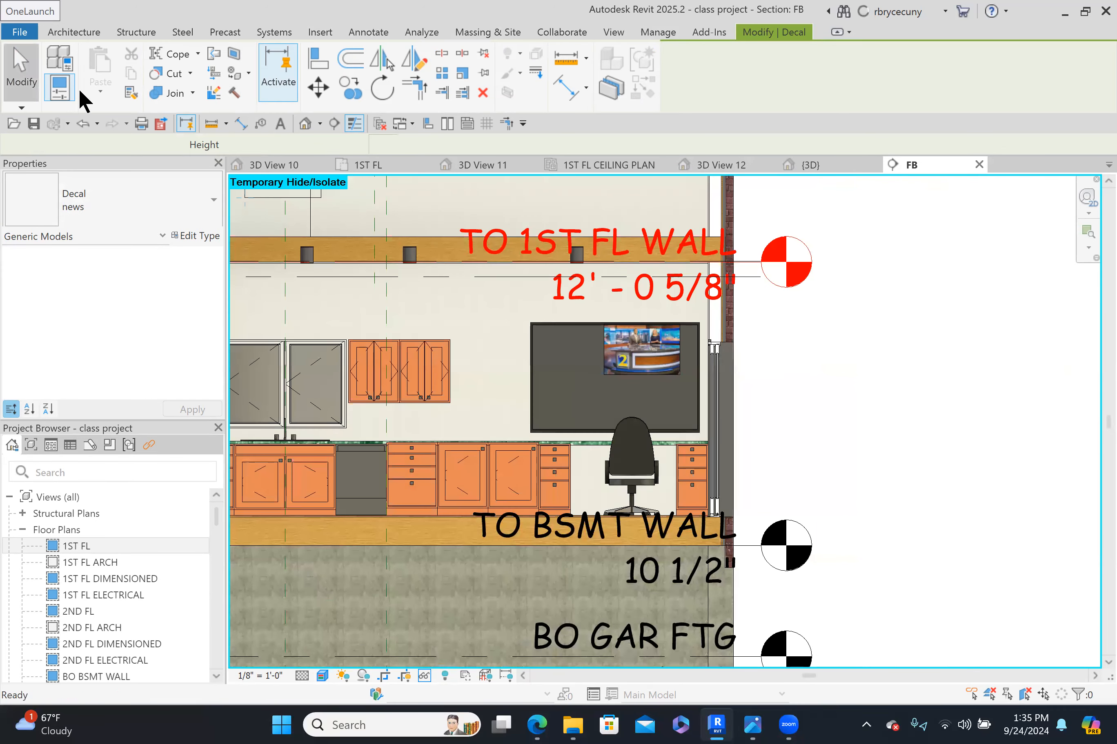
- Set the news decal's width to 6' with locked proportions and move it to the lower-left corner of the TV screen
scroll(632, 357, "up", 4)
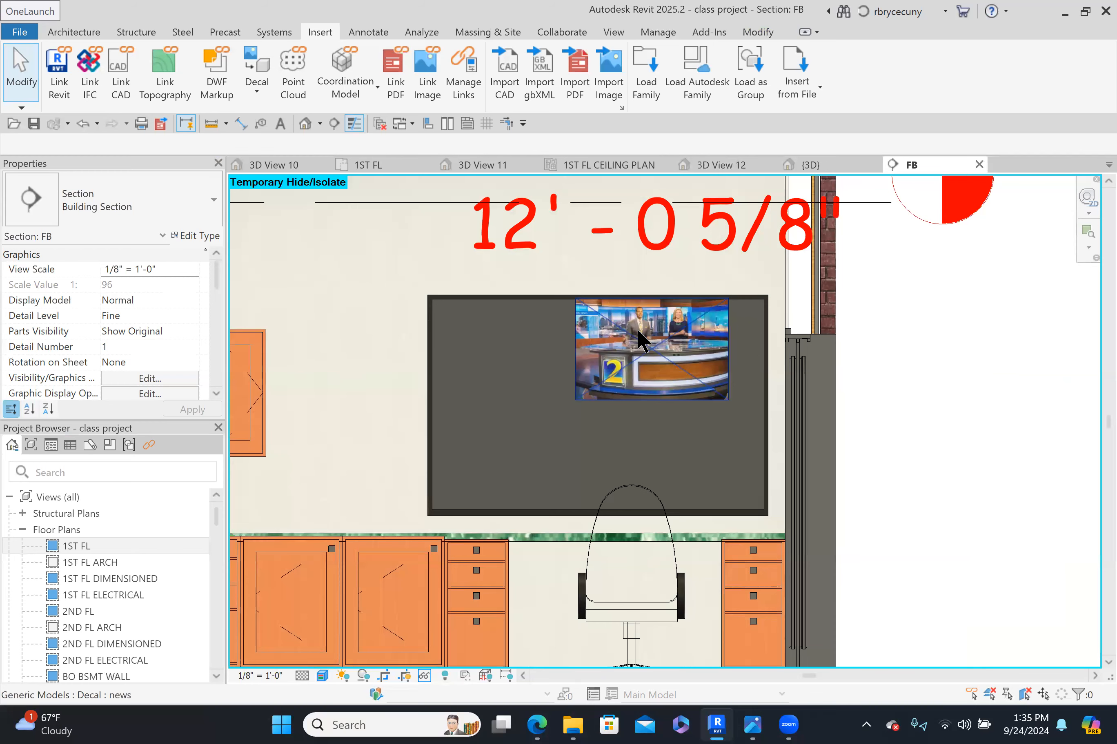
left_click(643, 341)
left_click(129, 268)
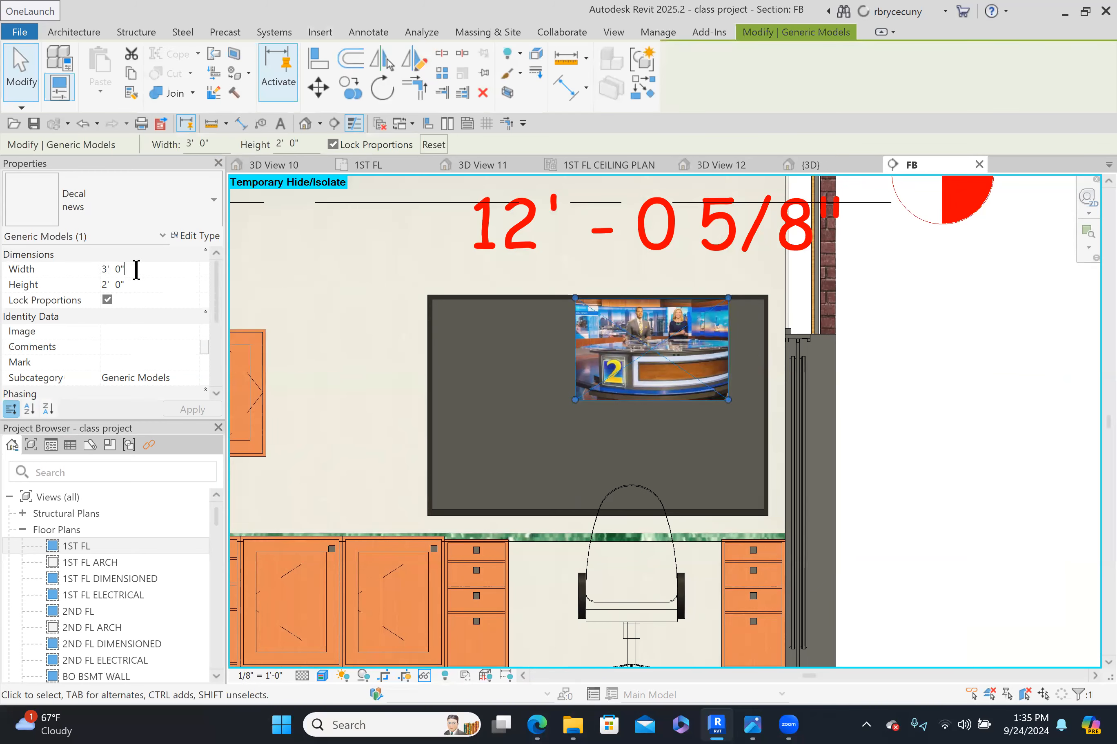
left_click(20, 269)
type("6")
key("Return")
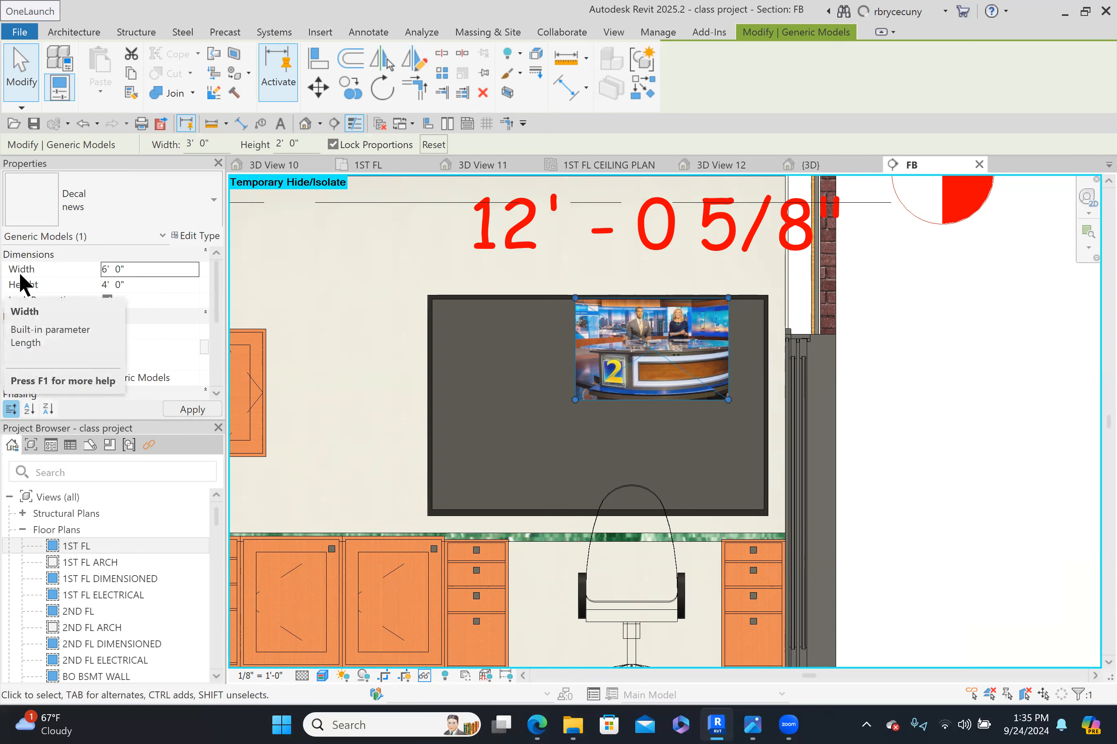
left_click(170, 409)
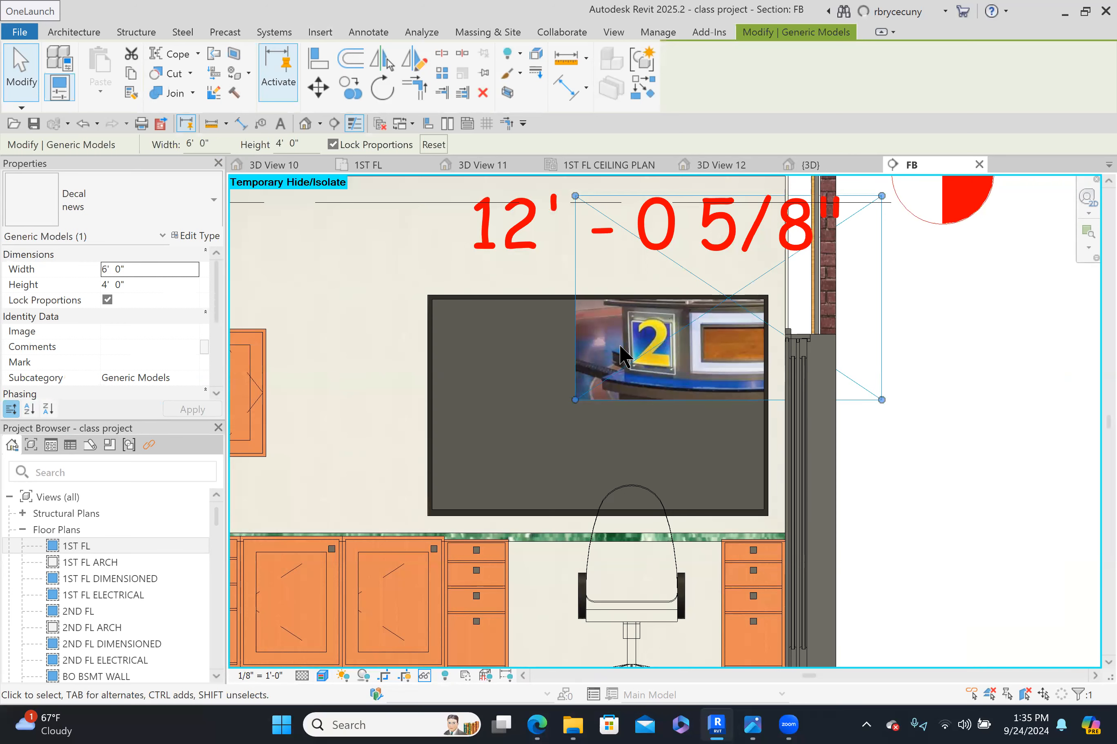
left_click_drag(603, 377, 496, 468)
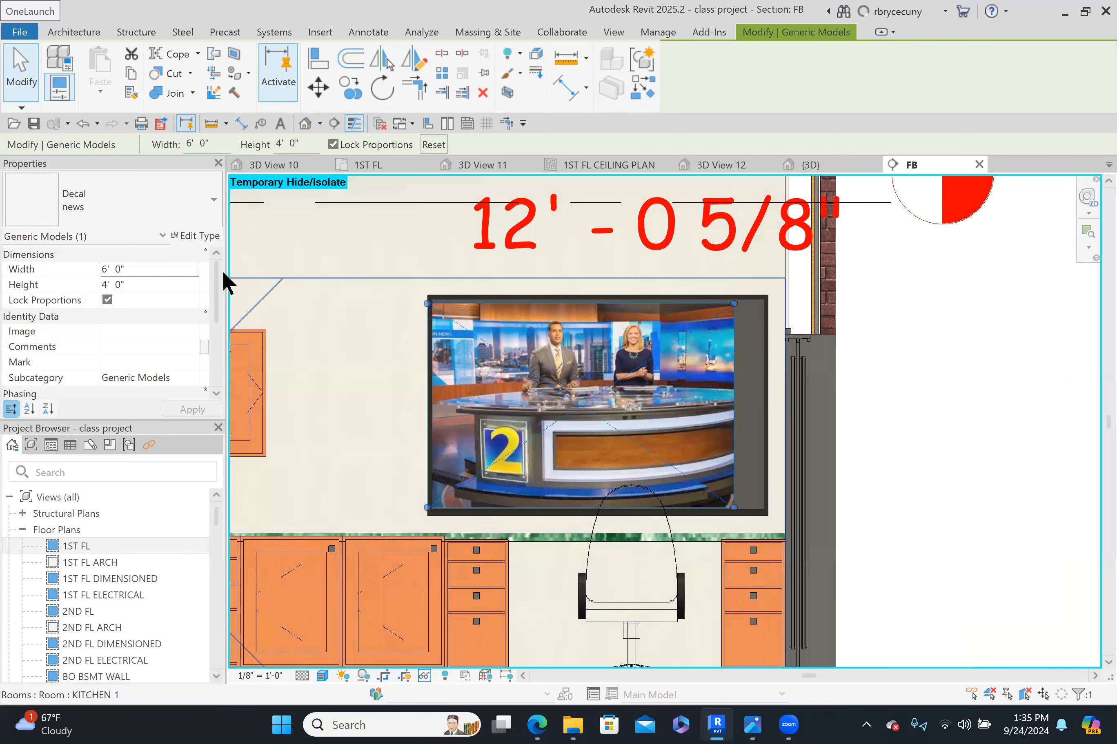
- Set the news decal's width to 7' with locked proportions so it spans the TV screen, and deselect it
left_click(154, 259)
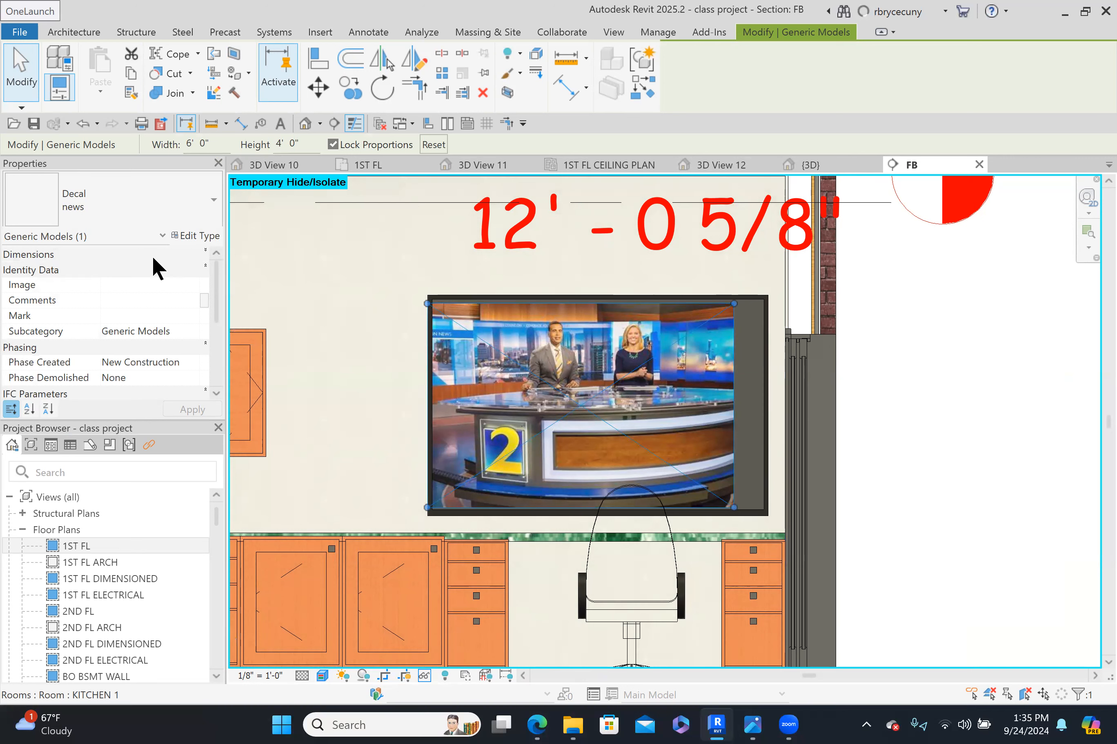
left_click(153, 259)
left_click(133, 261)
left_click(132, 260)
left_click(44, 274)
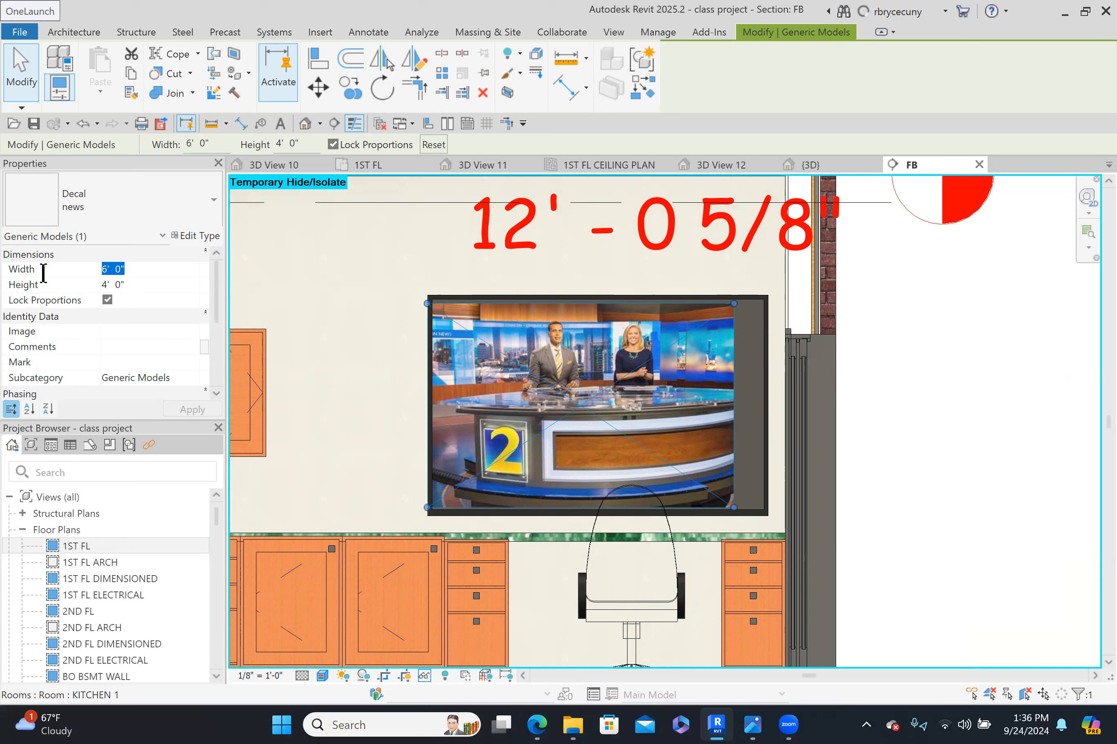
type("7")
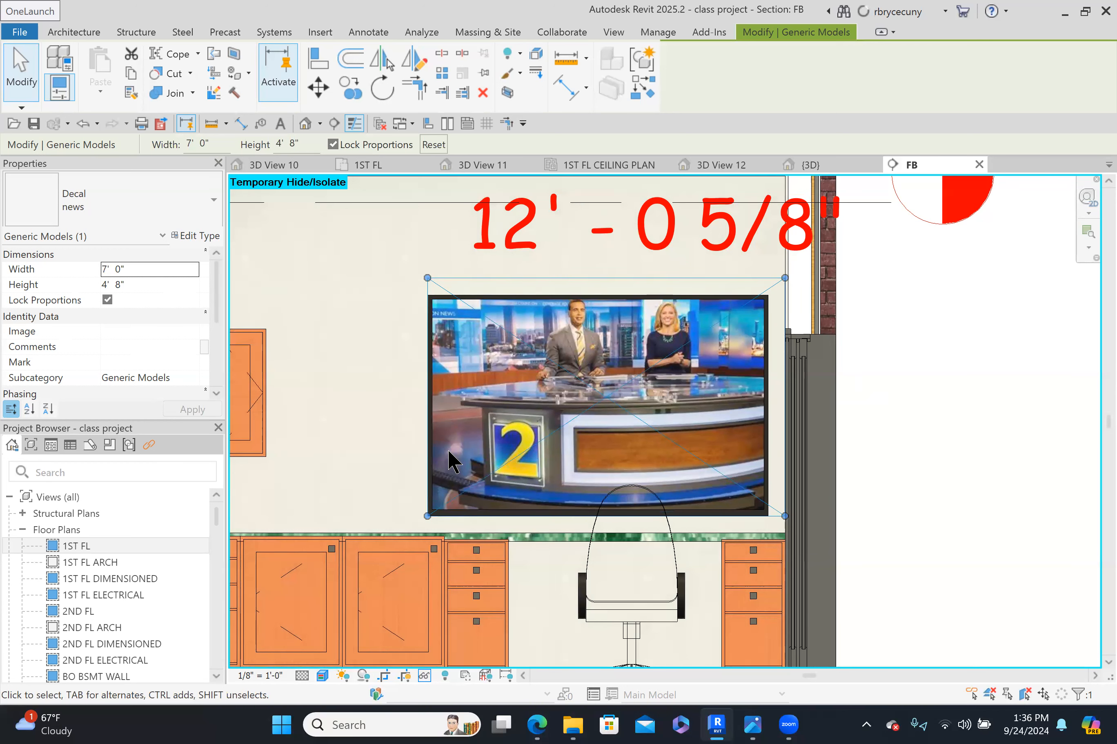
scroll(369, 284, "down", 1)
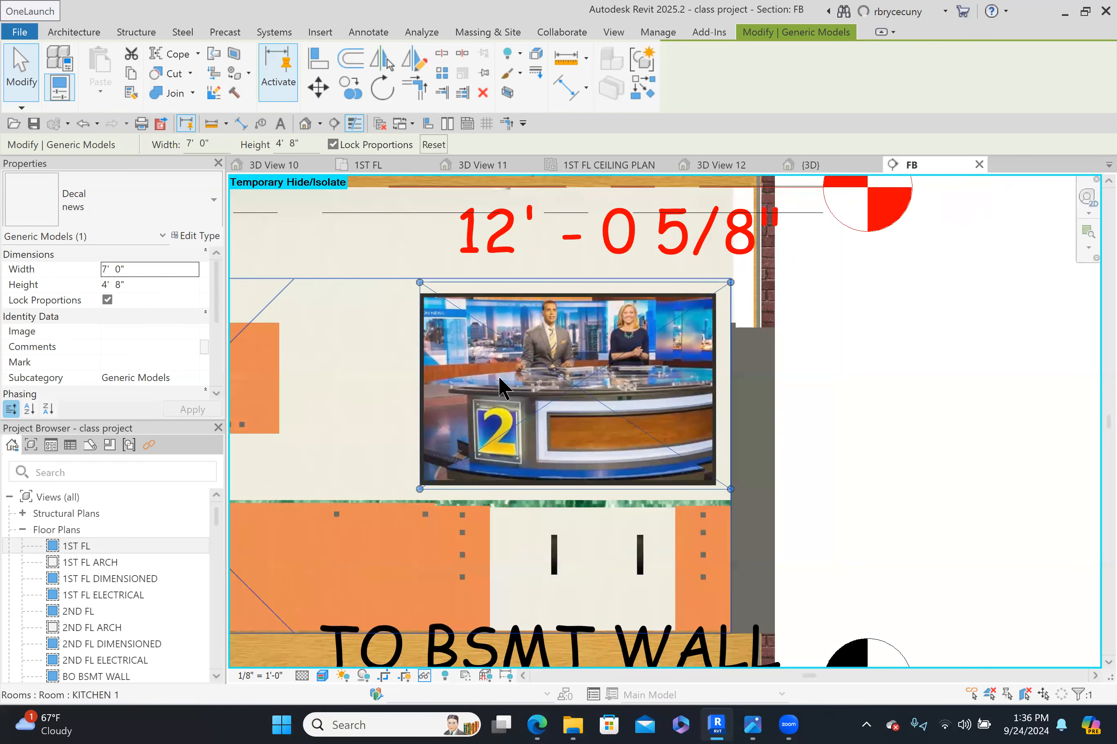
scroll(540, 336, "down", 1)
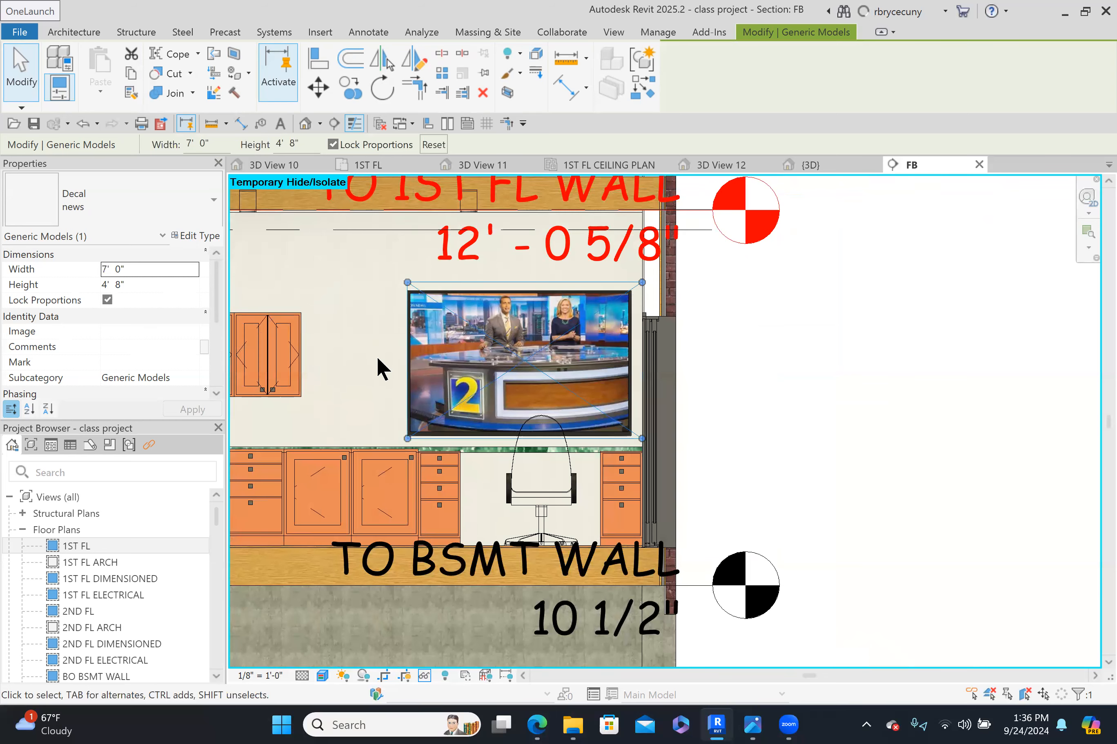
left_click(836, 427)
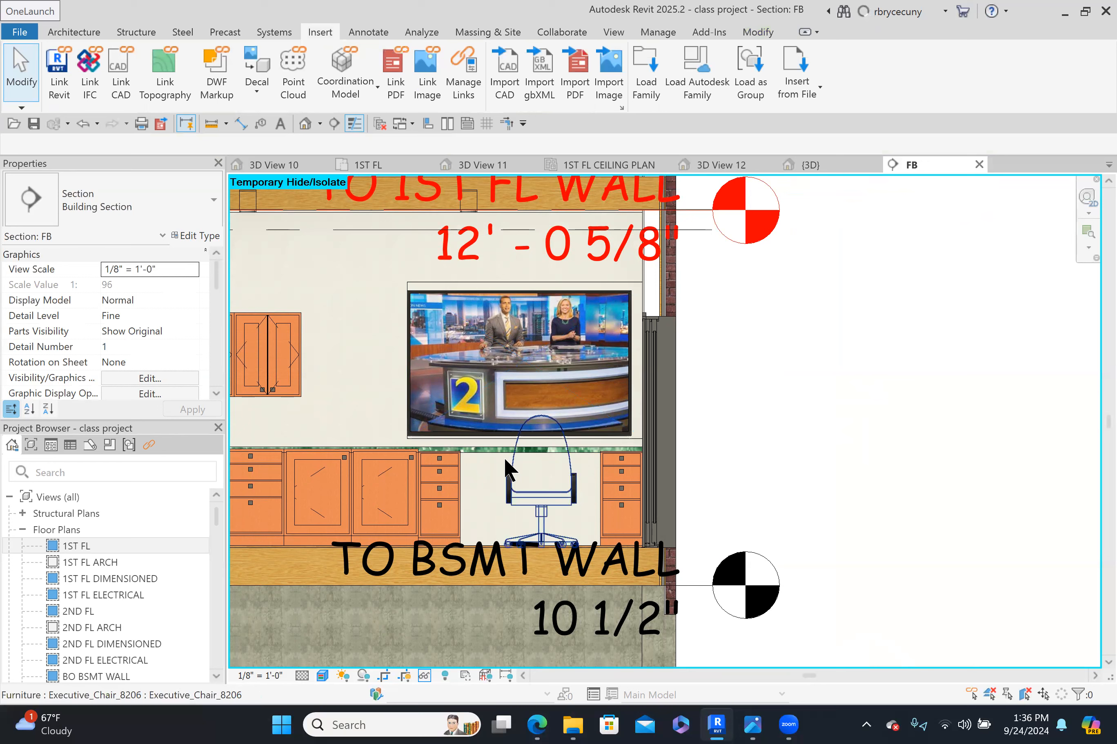
- Set the section view's visual style to Hidden Line and nudge the news decal left to centre it horizontally on the TV
left_click(323, 674)
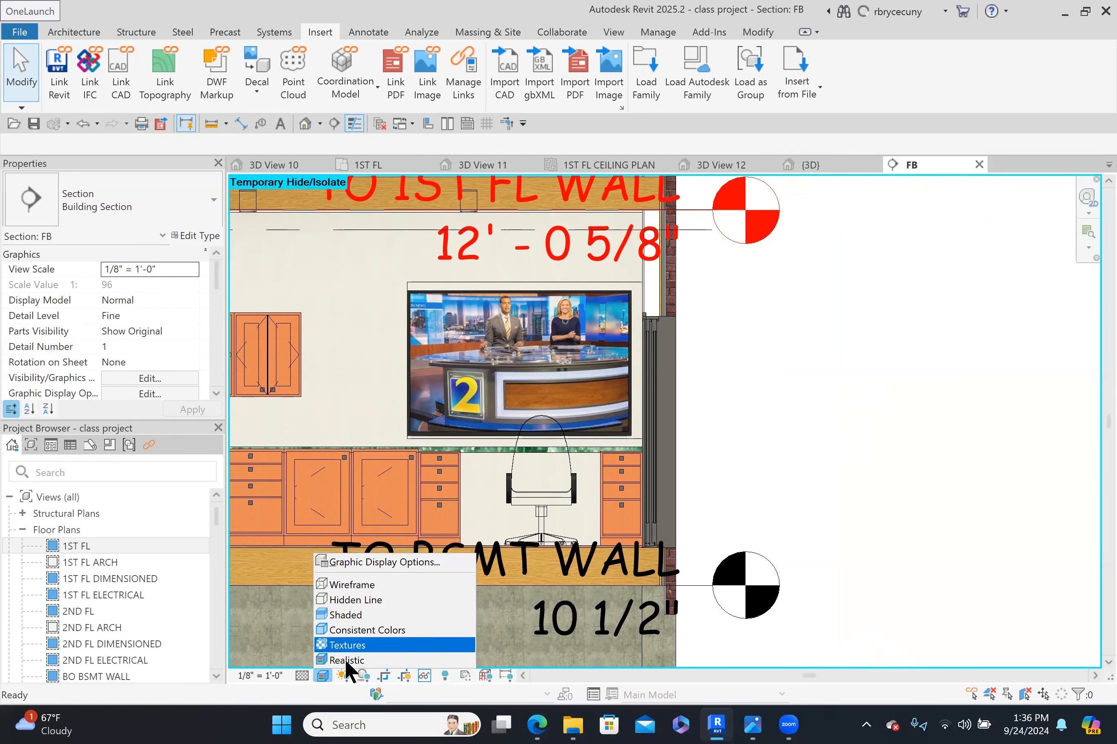
left_click(349, 631)
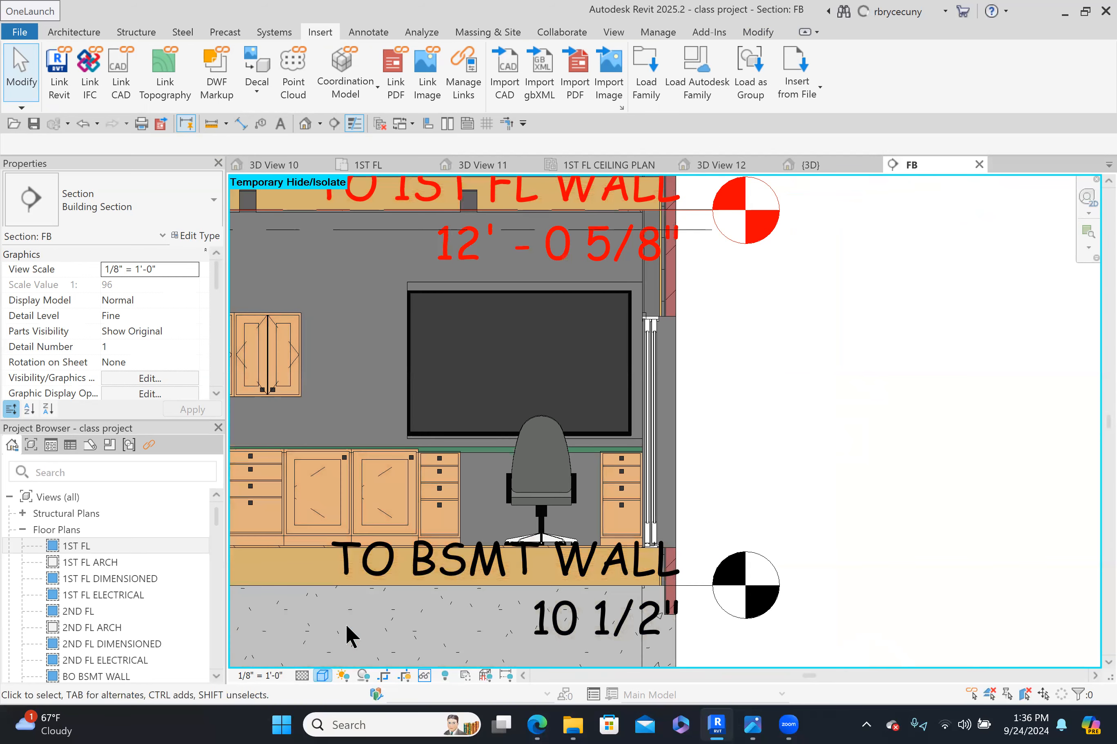
left_click(322, 677)
left_click(325, 600)
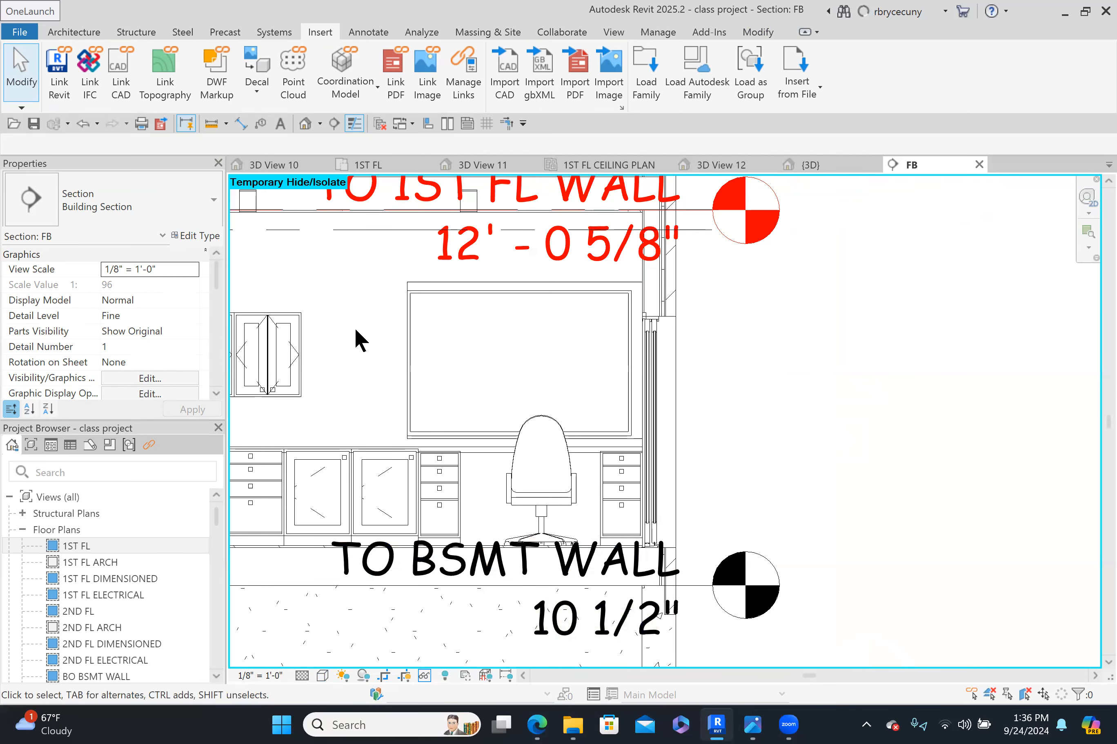
left_click(482, 282)
key("Left")
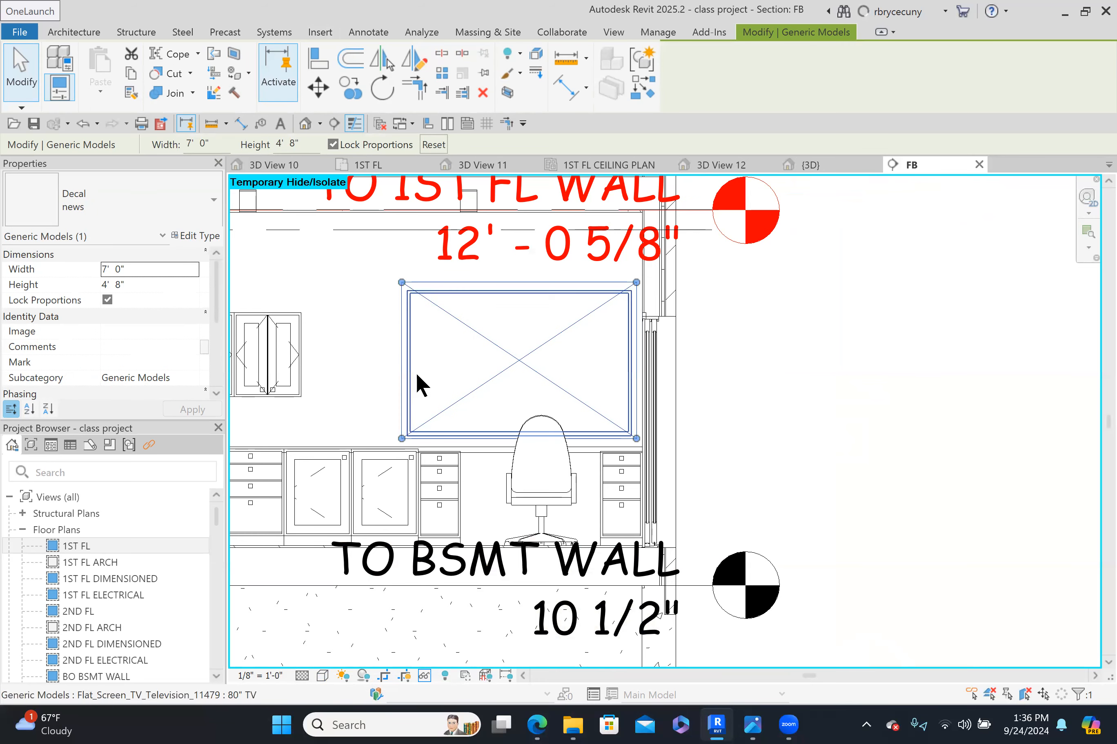
- Set the FB section view's visual style to Realistic, check the news decal on the TV, and deselect the decal
left_click(322, 674)
left_click(331, 661)
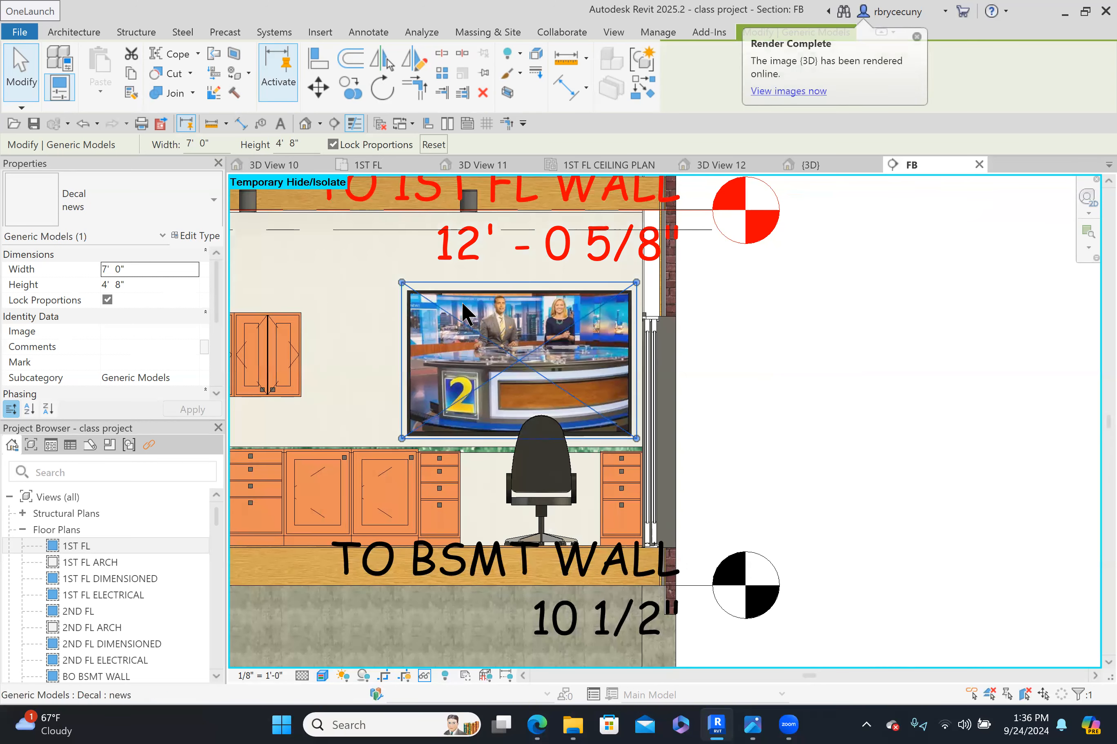
scroll(465, 313, "down", 4)
scroll(465, 313, "up", 1)
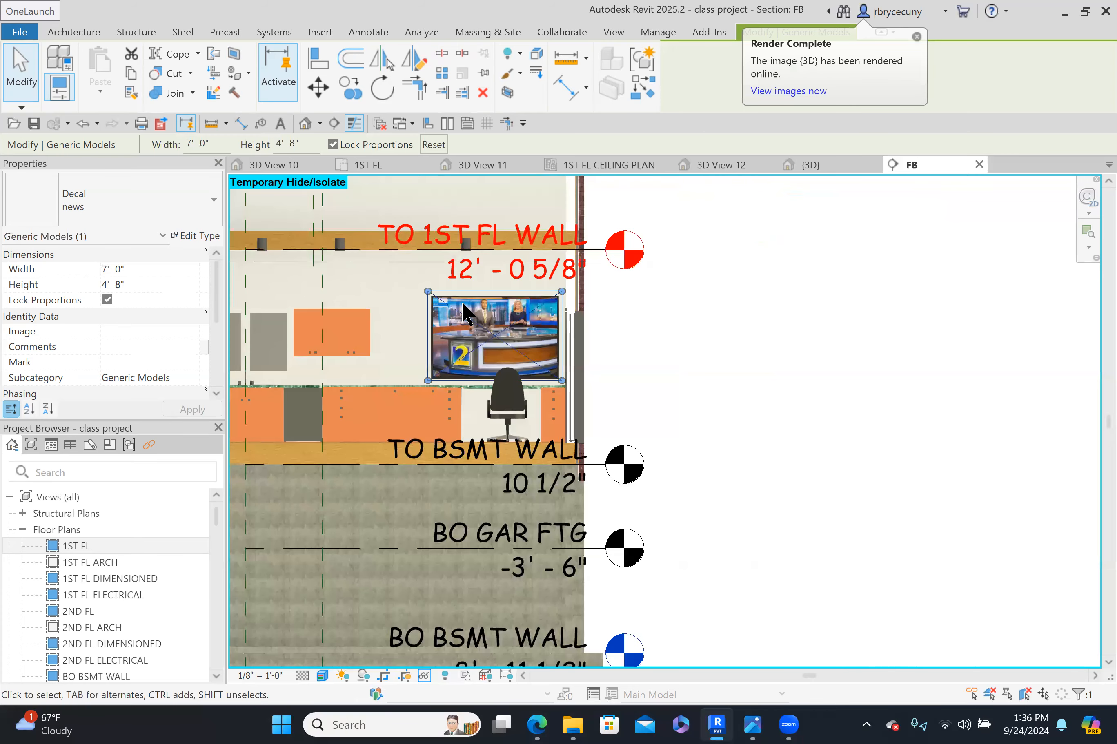
scroll(466, 313, "up", 3)
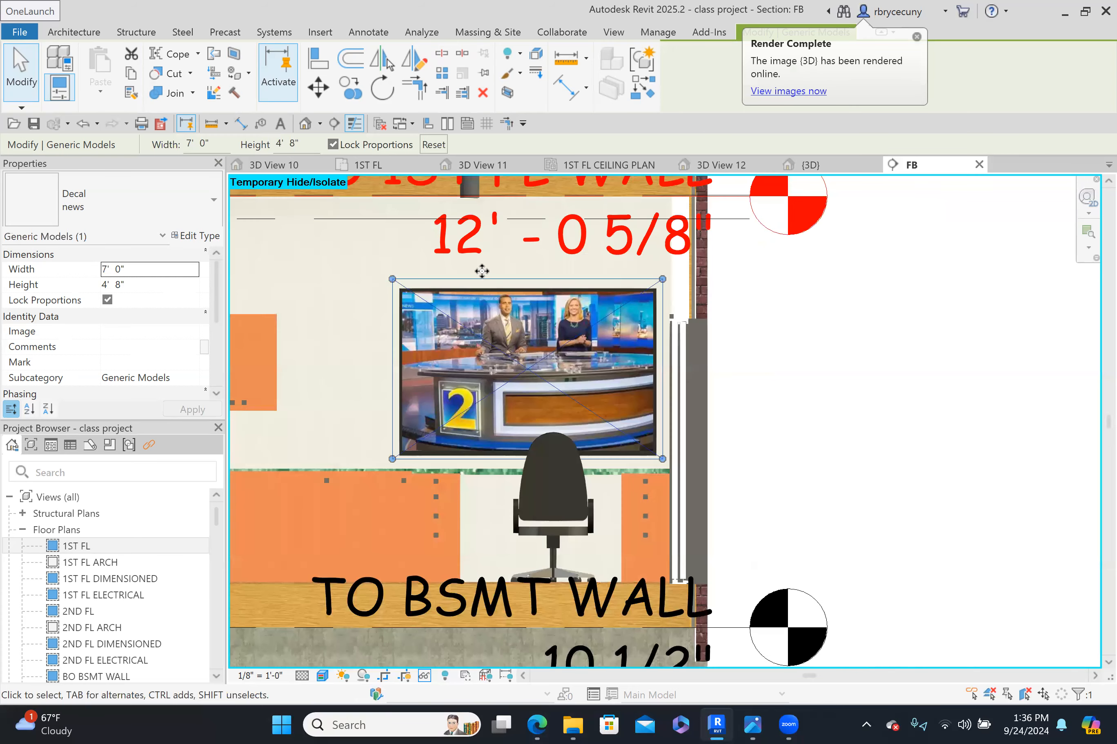
scroll(495, 356, "down", 5)
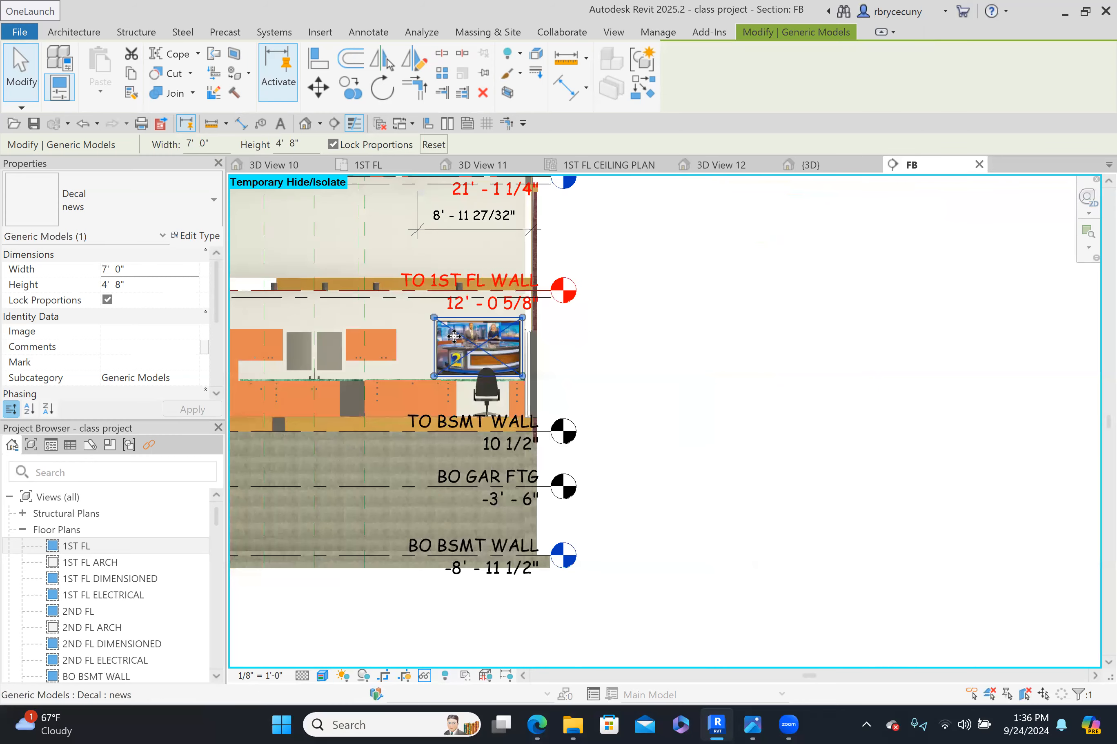
scroll(454, 337, "down", 1)
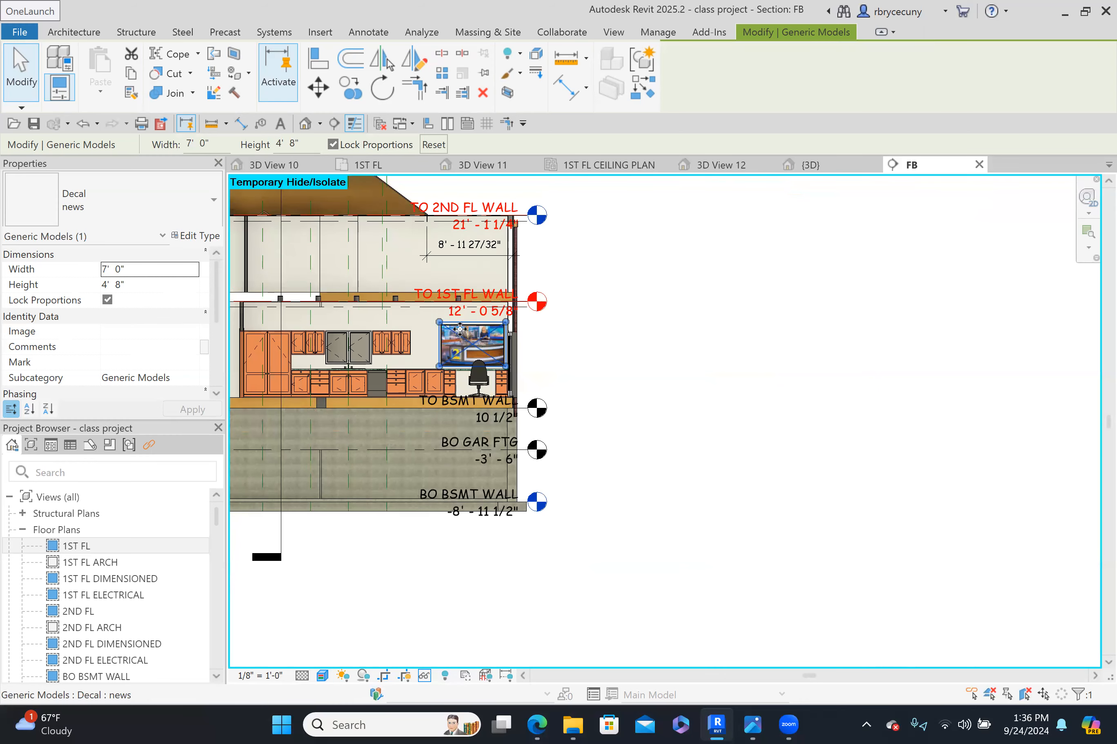
scroll(473, 332, "up", 2)
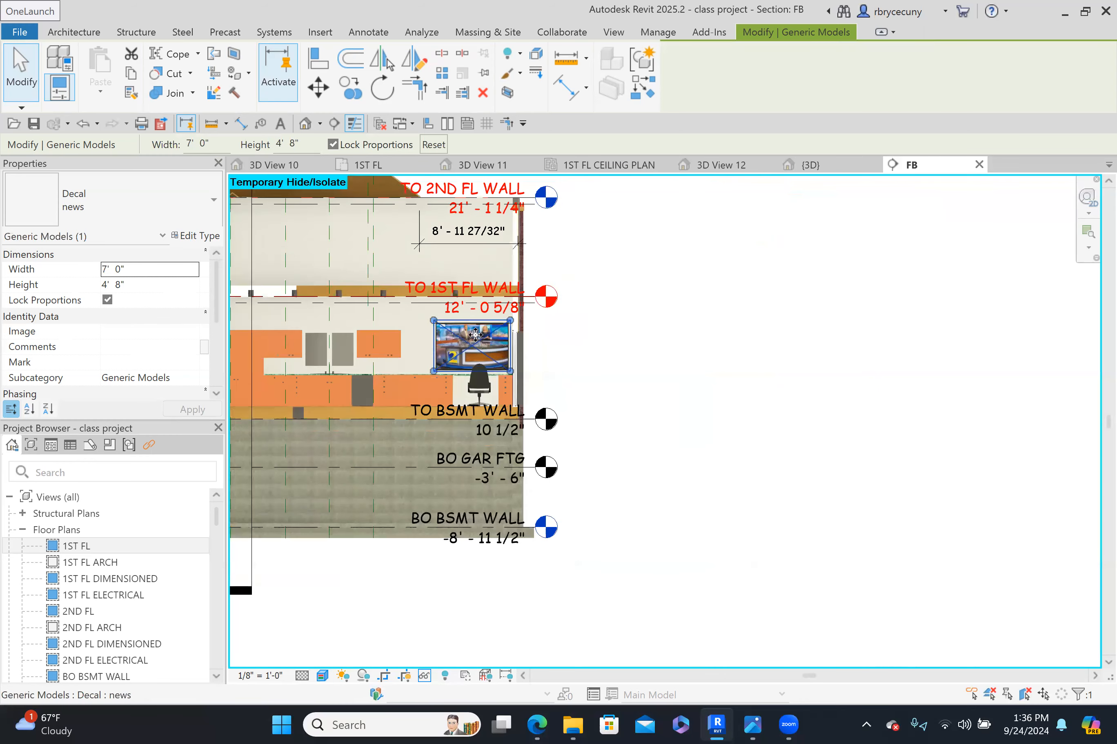
left_click(638, 366)
scroll(638, 366, "up", 1)
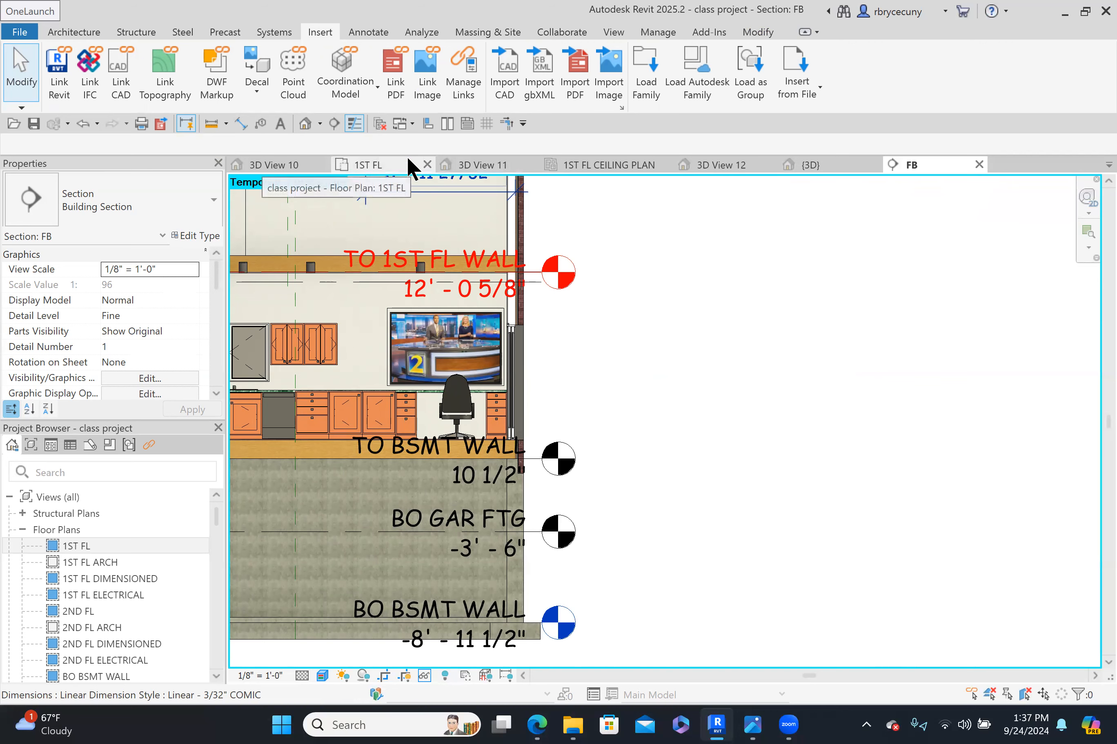
- Open 3D View 12 and extend the left edge of its crop region to include the whole TV and the neighbouring wall cabinet
left_click(478, 166)
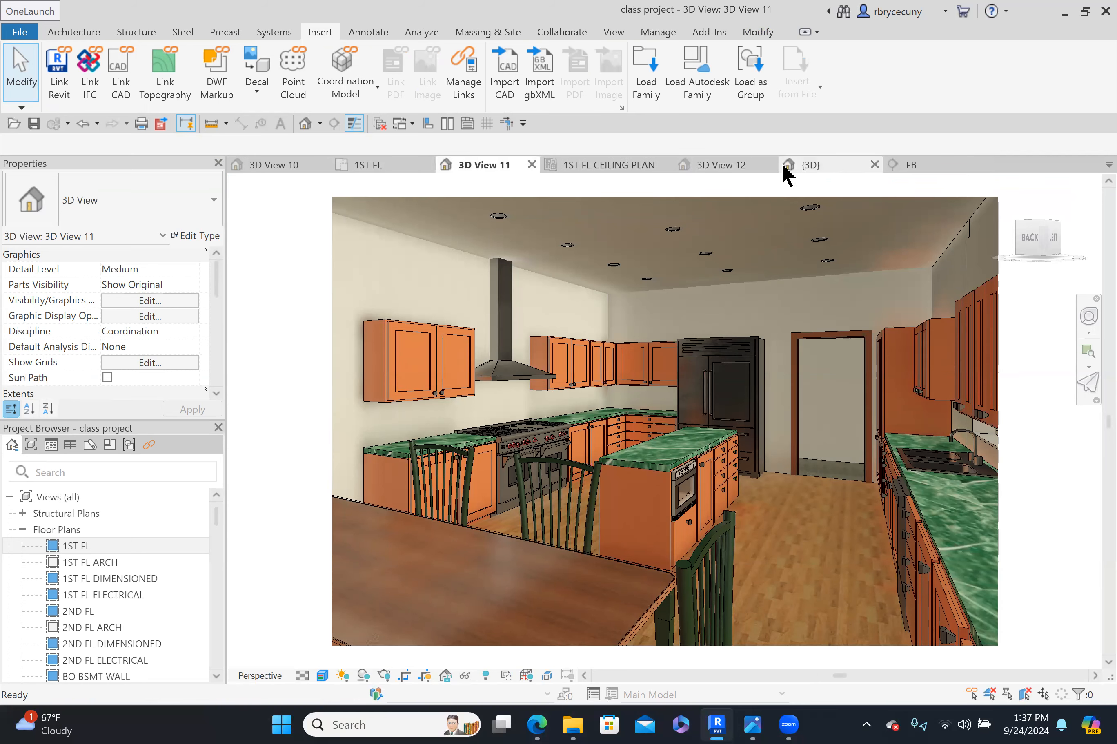
left_click(707, 164)
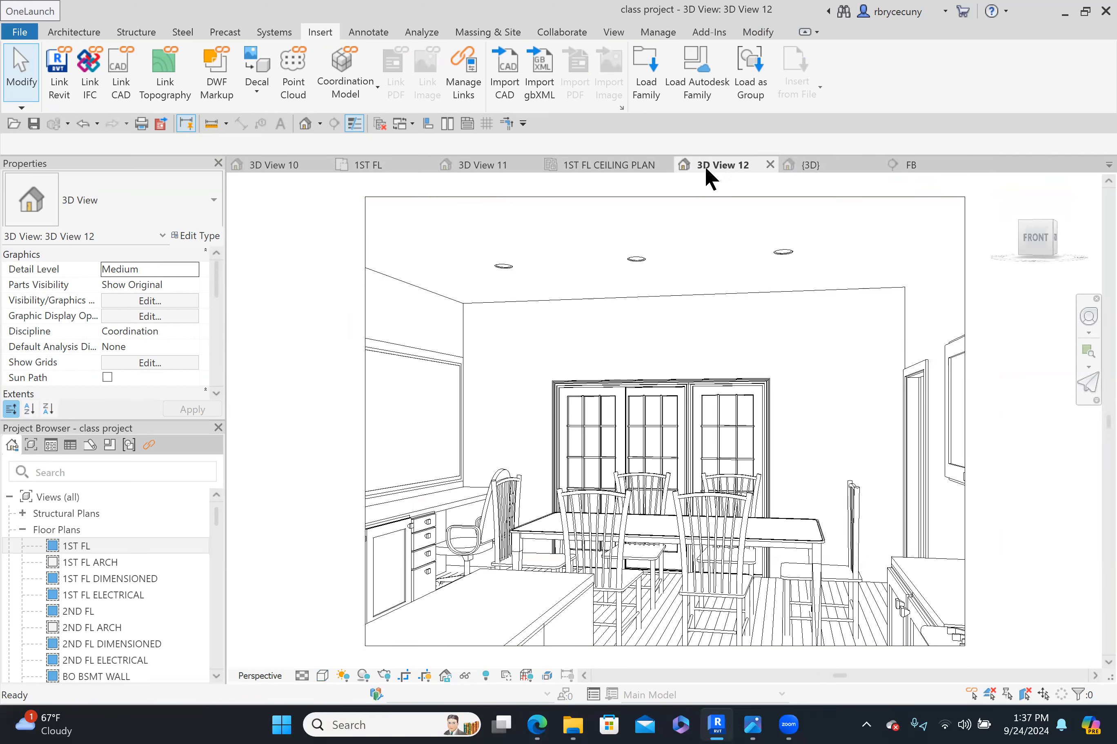
scroll(586, 354, "down", 3)
left_click(460, 378)
left_click_drag(459, 389, 354, 395)
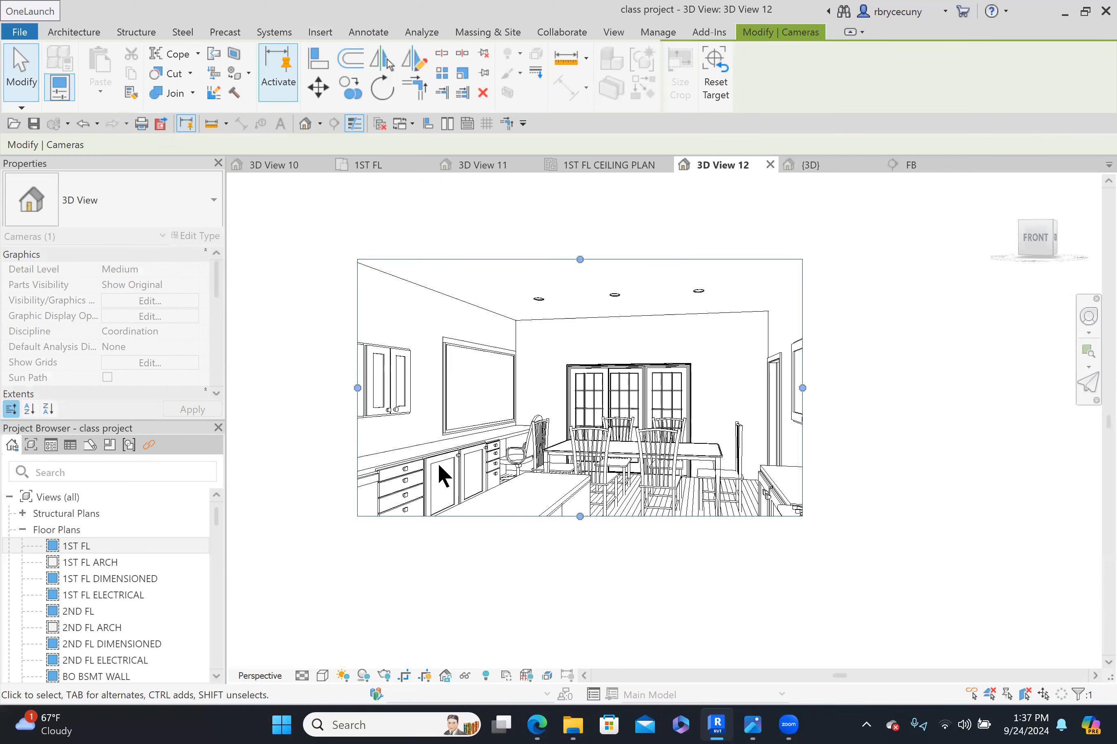
- Set 3D View 12's visual style to Realistic and examine the news decal on the wall-mounted TV
left_click(322, 677)
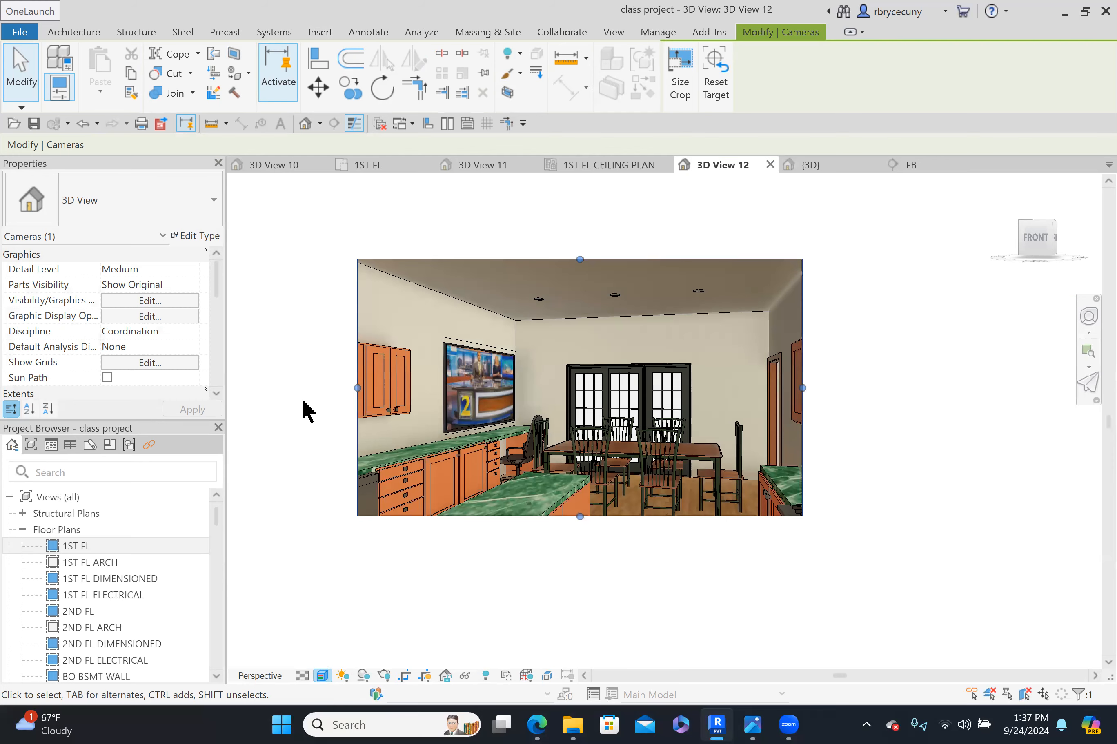
scroll(301, 398, "up", 3)
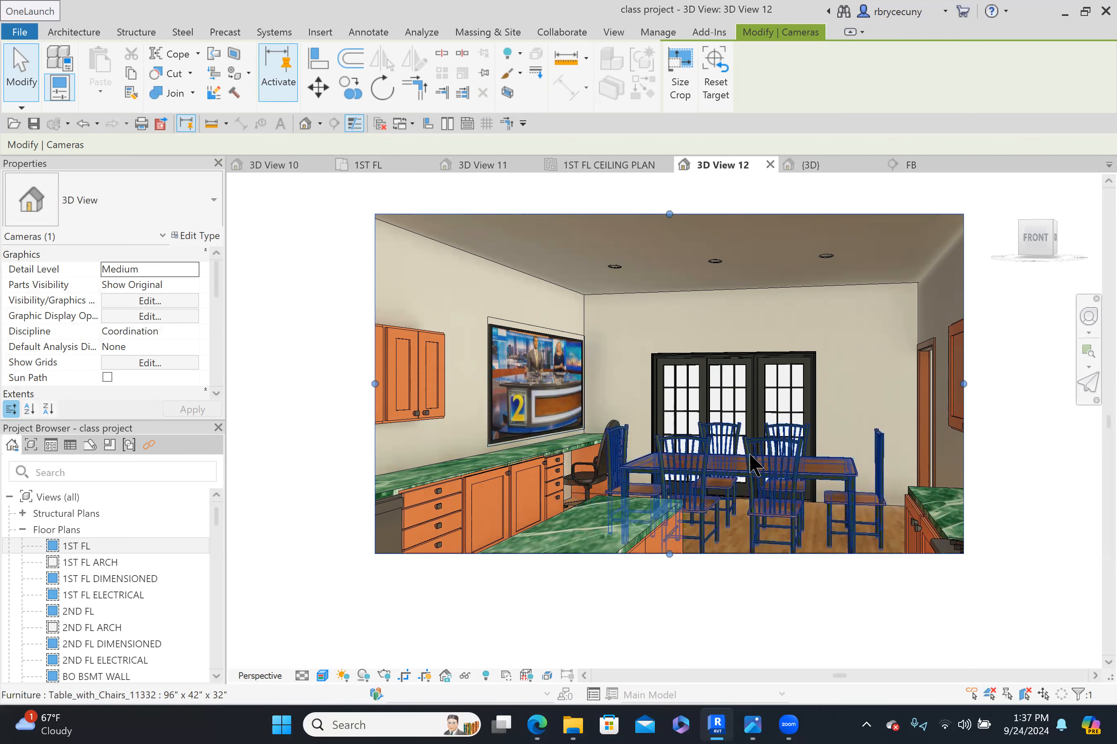
scroll(754, 475, "down", 2)
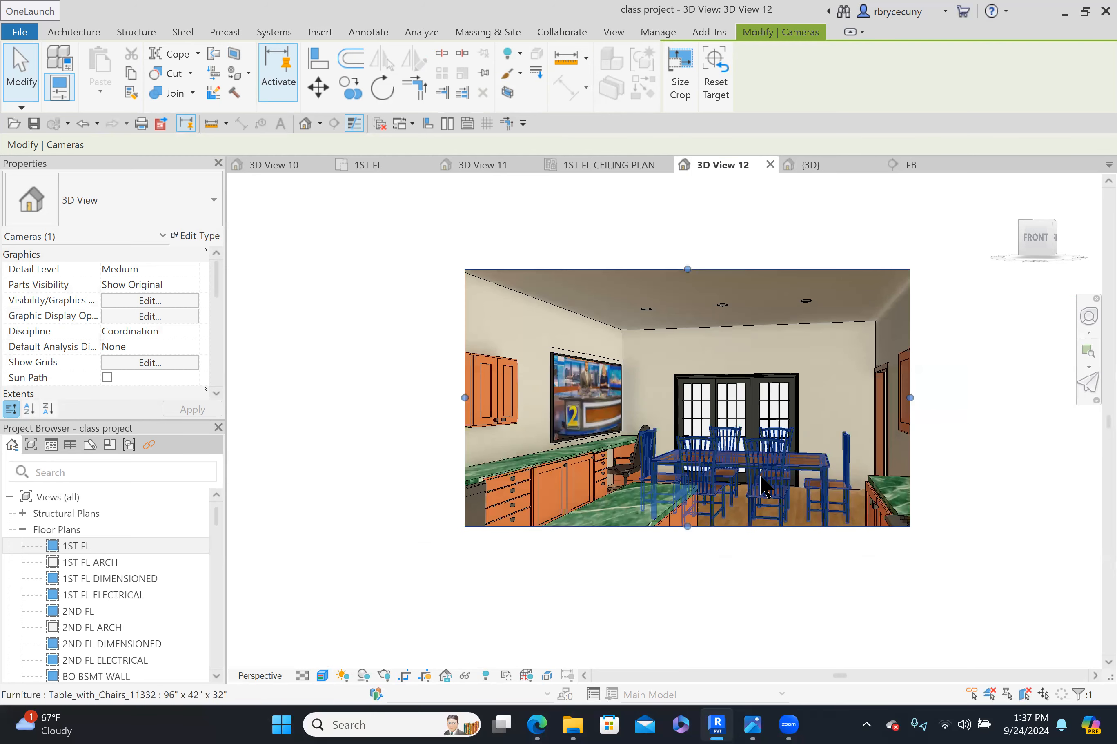
scroll(548, 418, "up", 1)
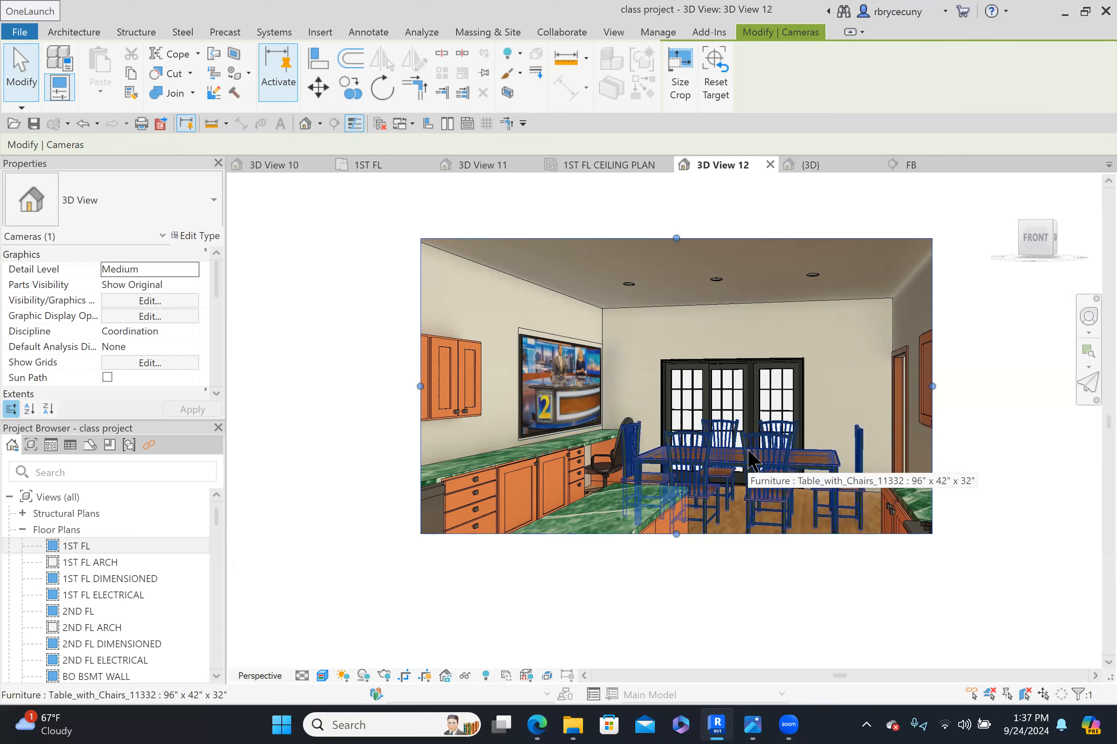
scroll(751, 458, "up", 1)
scroll(751, 458, "up", 1)
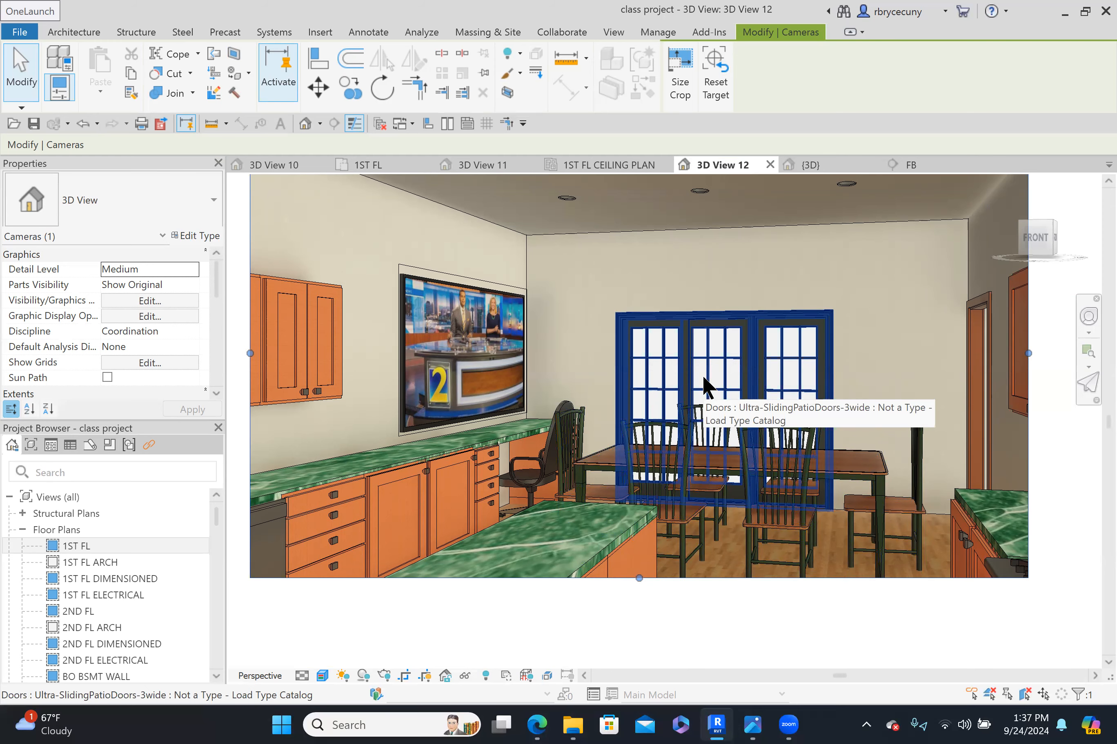
scroll(702, 375, "down", 2)
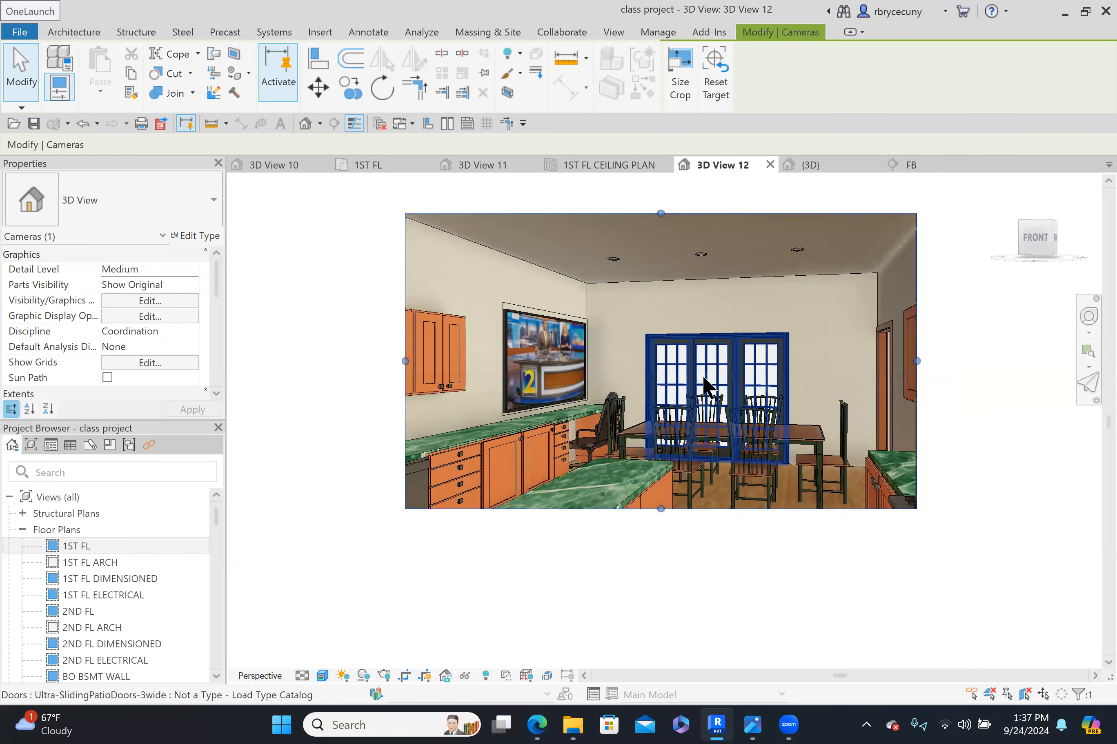
scroll(704, 384, "up", 2)
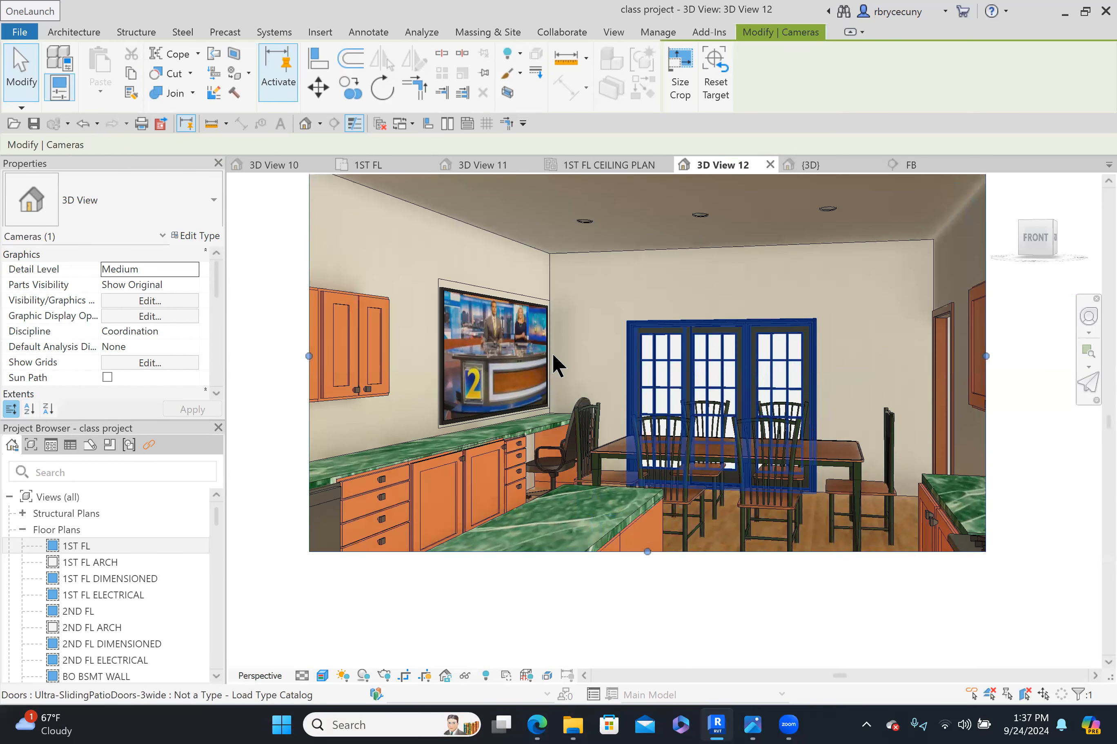